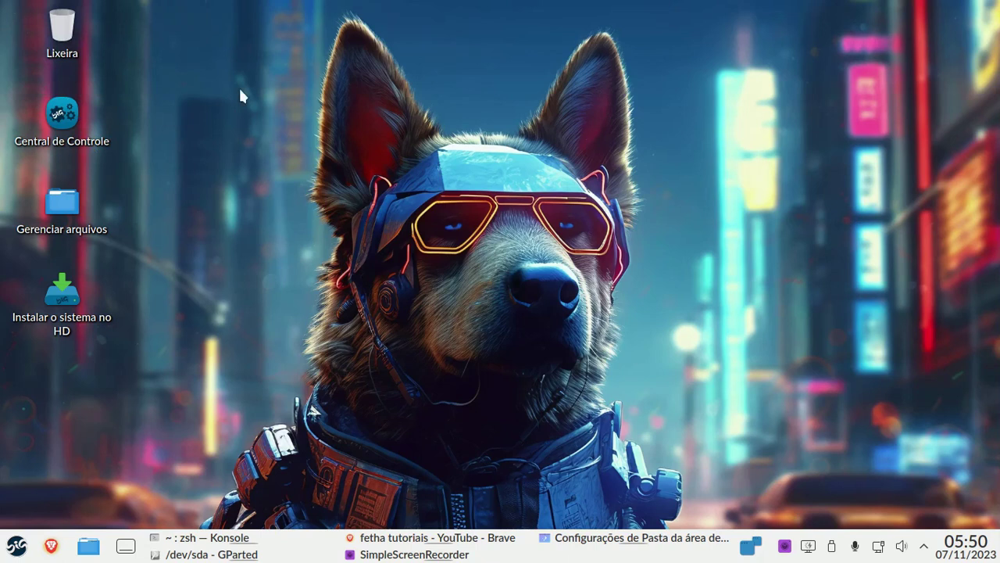
- Change the desktop wallpaper to the animal cute7 image and confirm the desktop folder settings
right_click(238, 86)
click(266, 36)
click(625, 538)
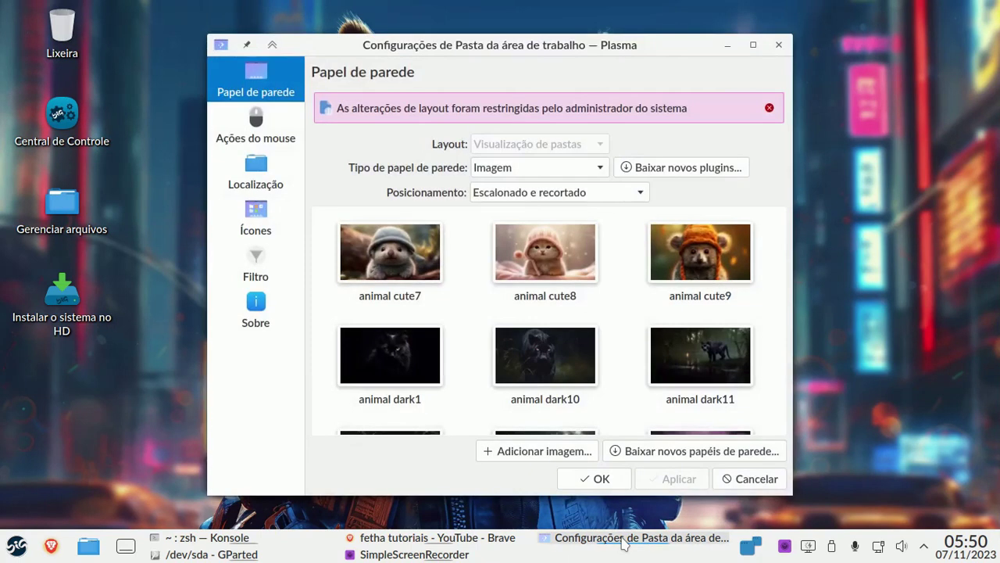
click(394, 271)
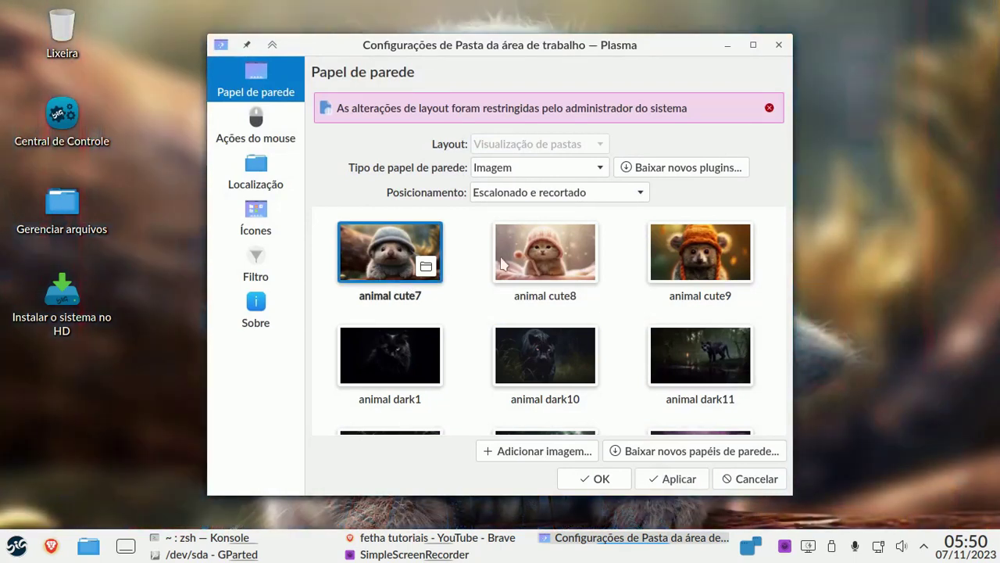
click(600, 478)
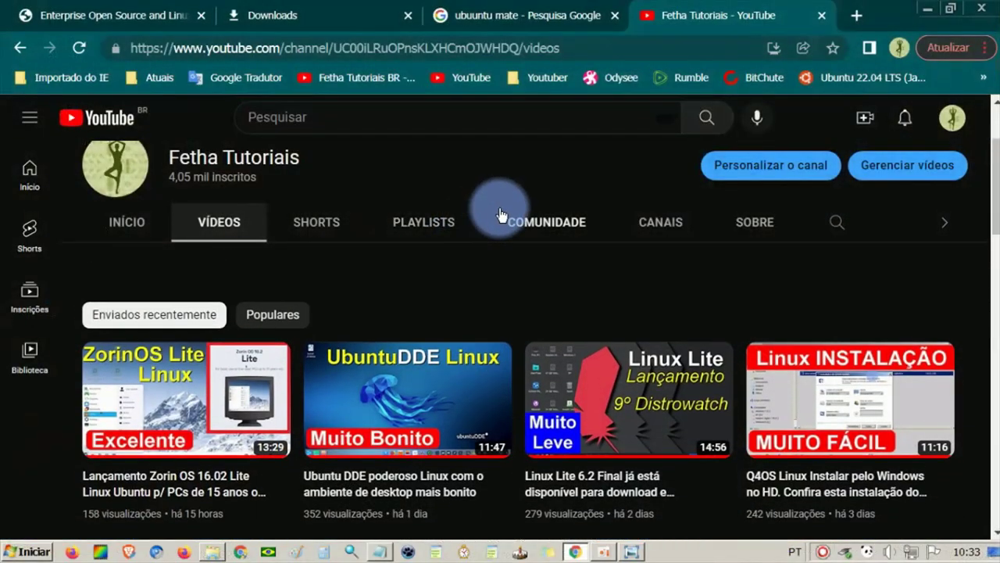
scroll(502, 212, up, 1)
scroll(503, 211, up, 1)
drag(166, 340, 209, 338)
click(436, 336)
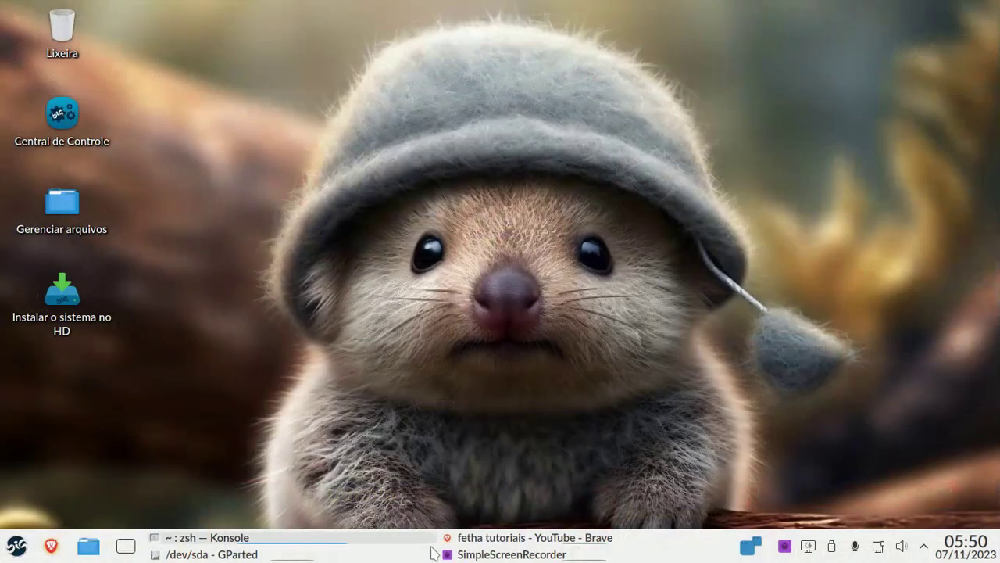
- Switch to Brave and browse the Fetha Tutoriais channel's Linux playlists down to the one on creating partitions, then minimize the browser
click(475, 545)
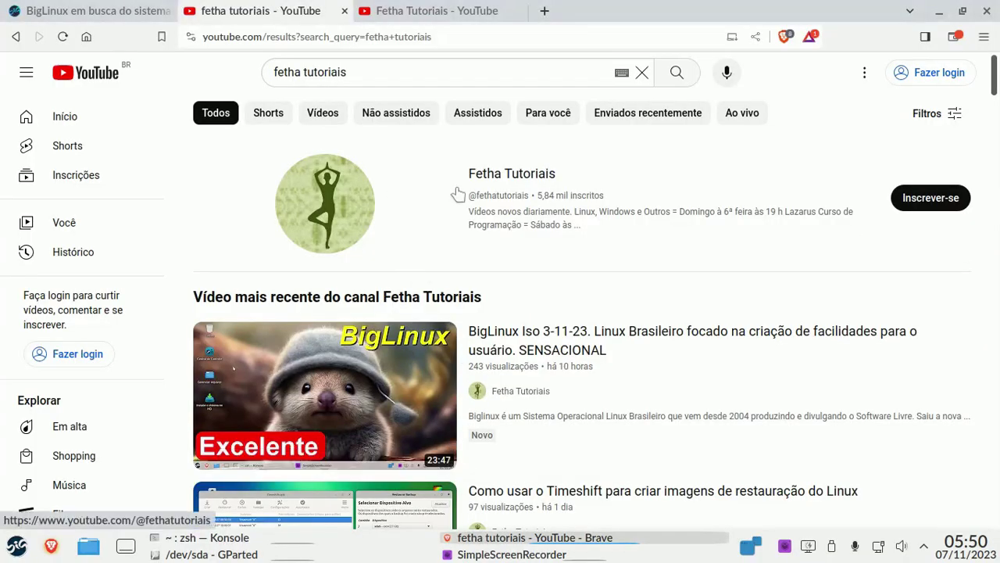
mouse_move(351, 359)
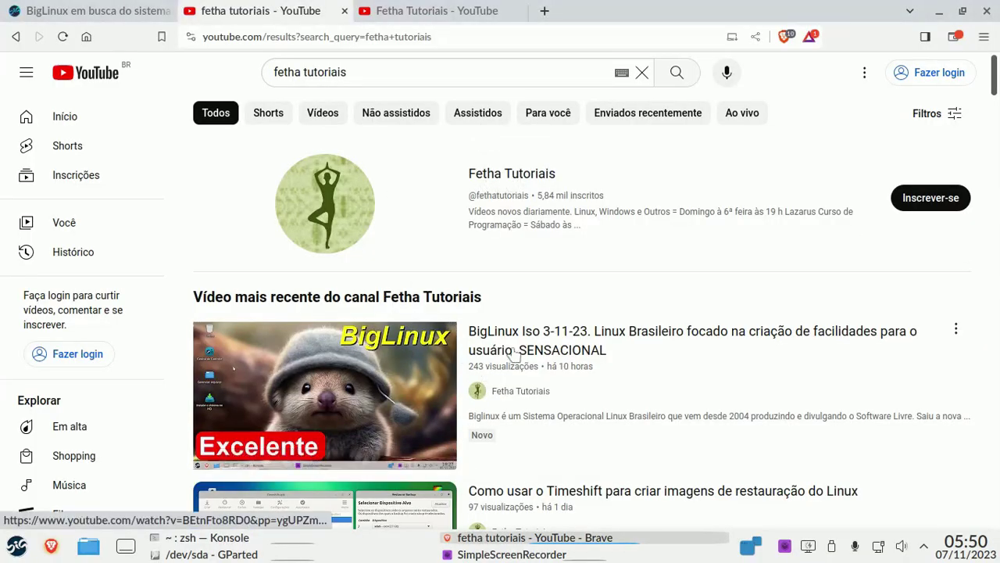
click(433, 11)
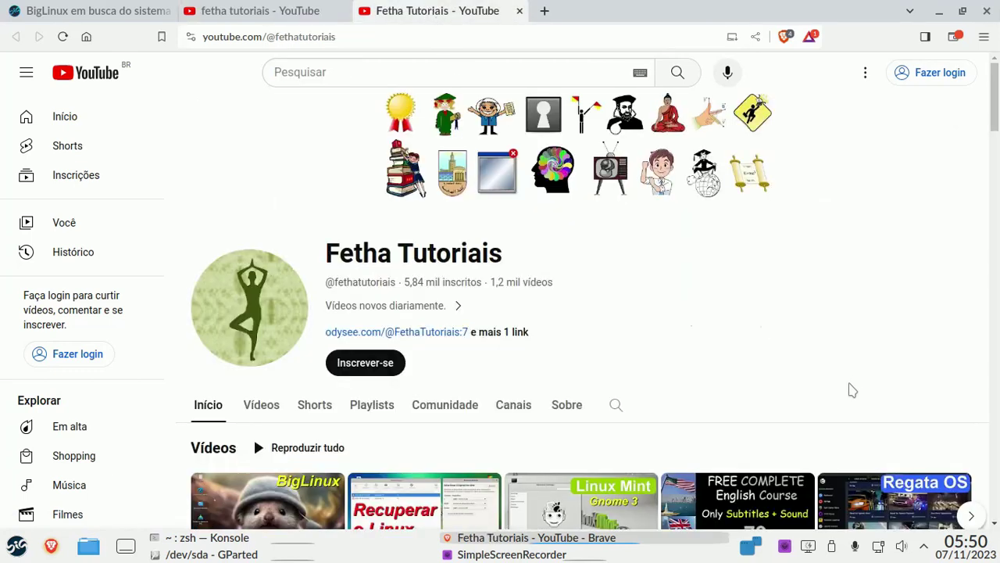
scroll(897, 211, down, 5)
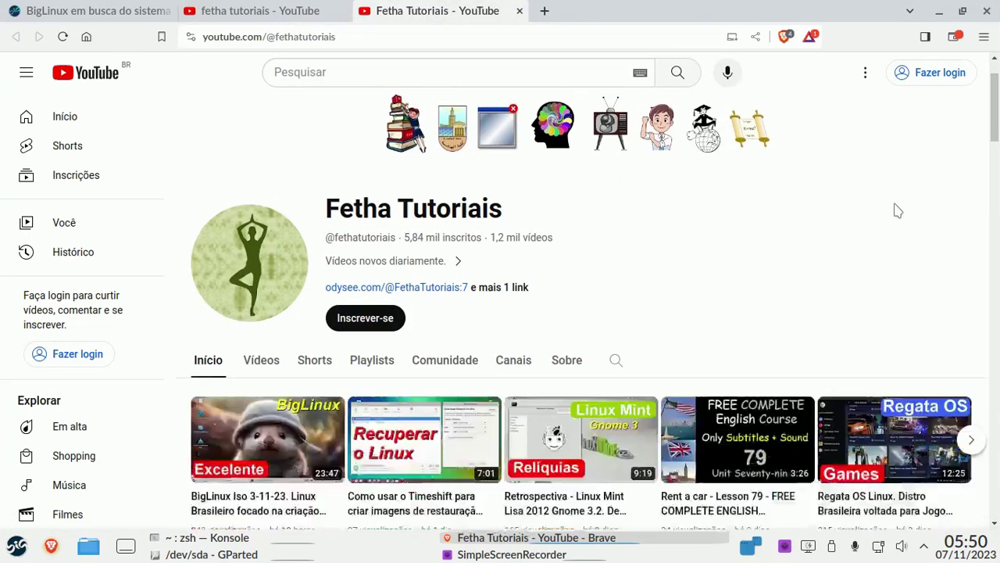
scroll(897, 211, down, 5)
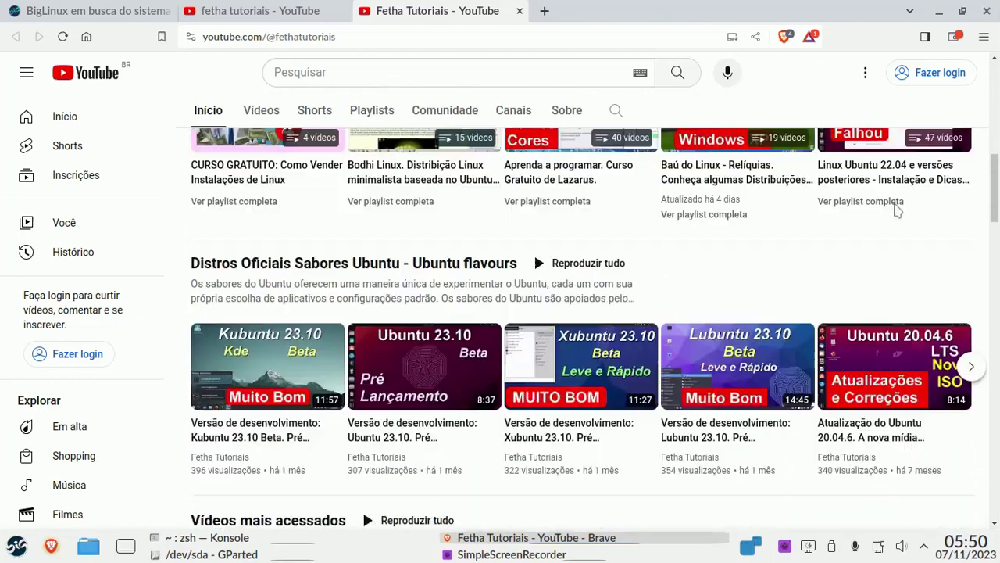
scroll(897, 211, down, 4)
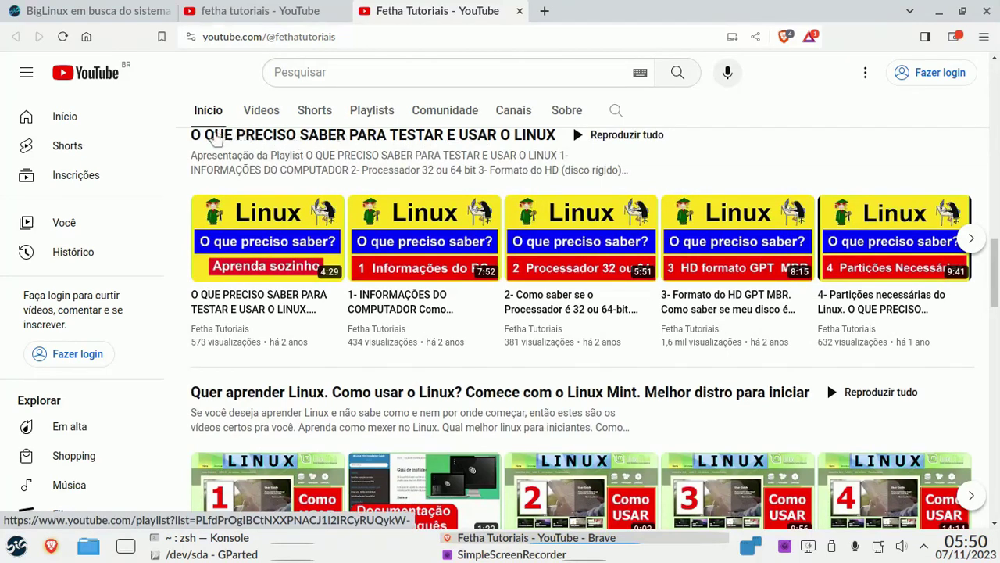
scroll(748, 149, down, 3)
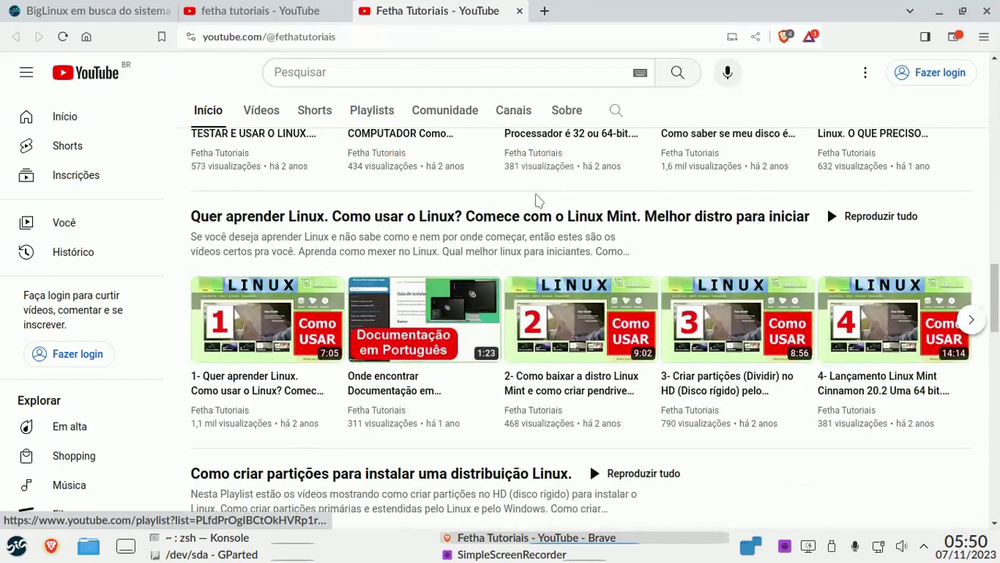
scroll(603, 210, down, 3)
scroll(605, 210, down, 2)
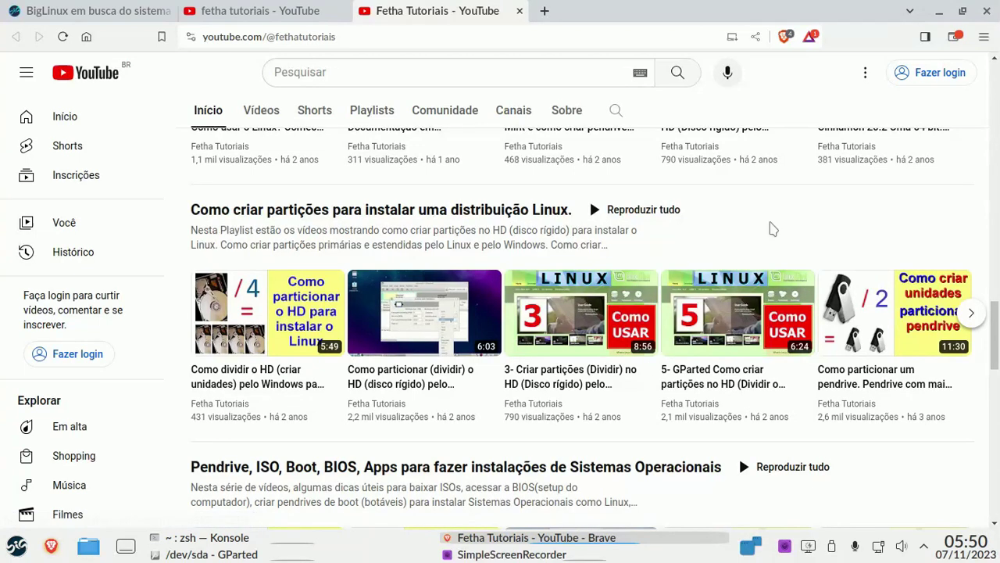
click(938, 12)
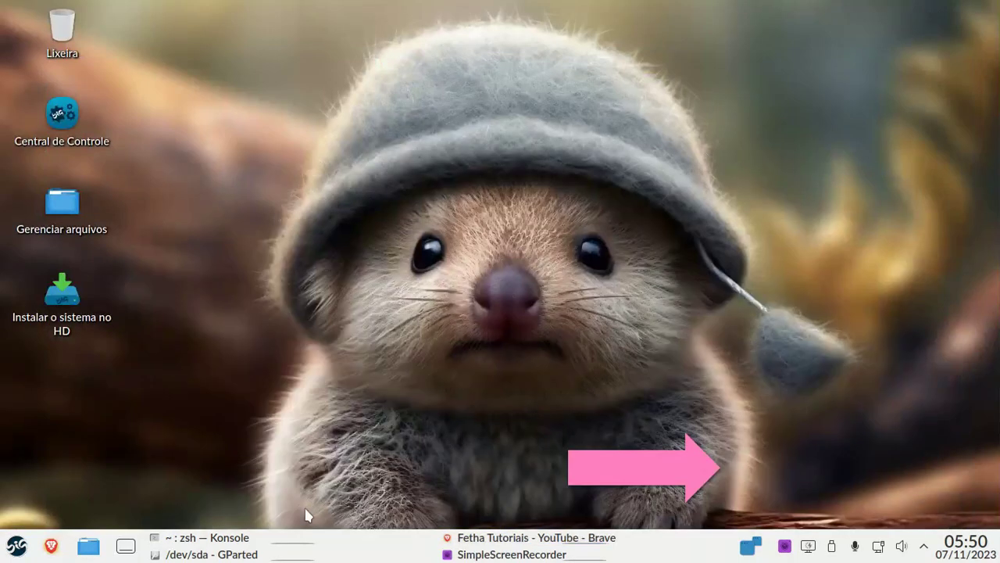
- Switch to GParted to examine the partition layout of /dev/sda, then close GParted
click(237, 555)
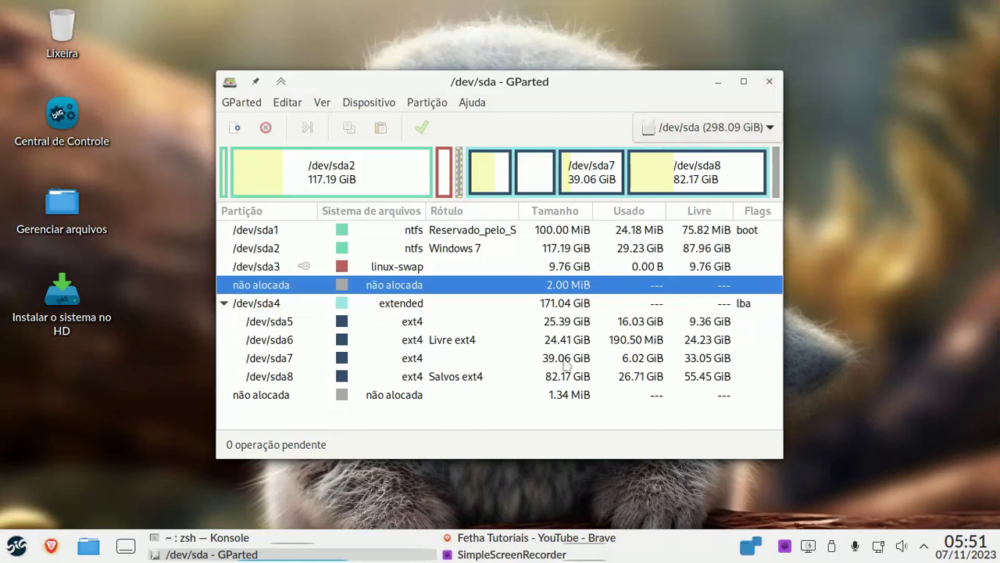
click(770, 82)
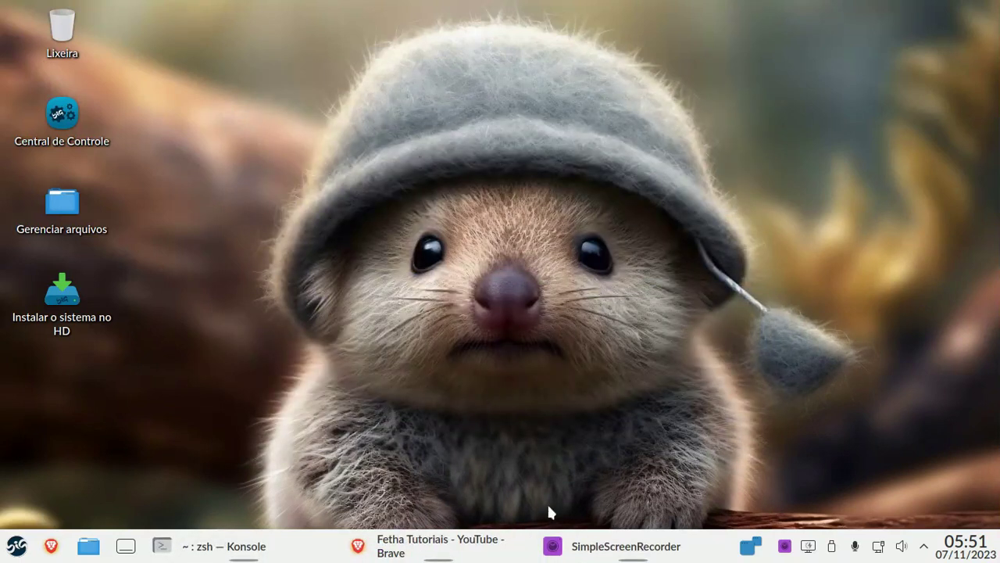
- Switch to Brave, review the system requirements and kernel ISO versions on the BigLinux download page, then close the browser with all its tabs
click(438, 543)
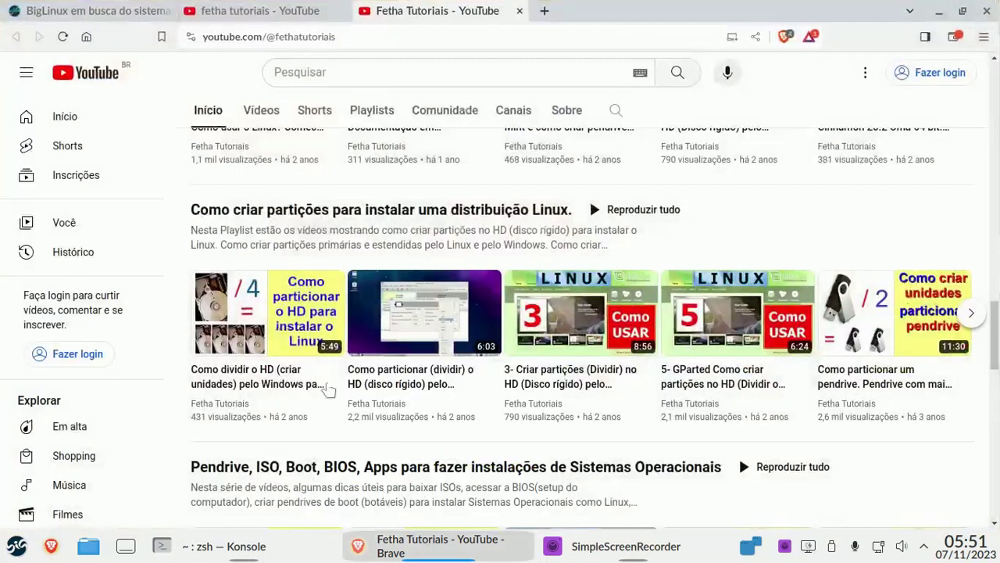
click(102, 9)
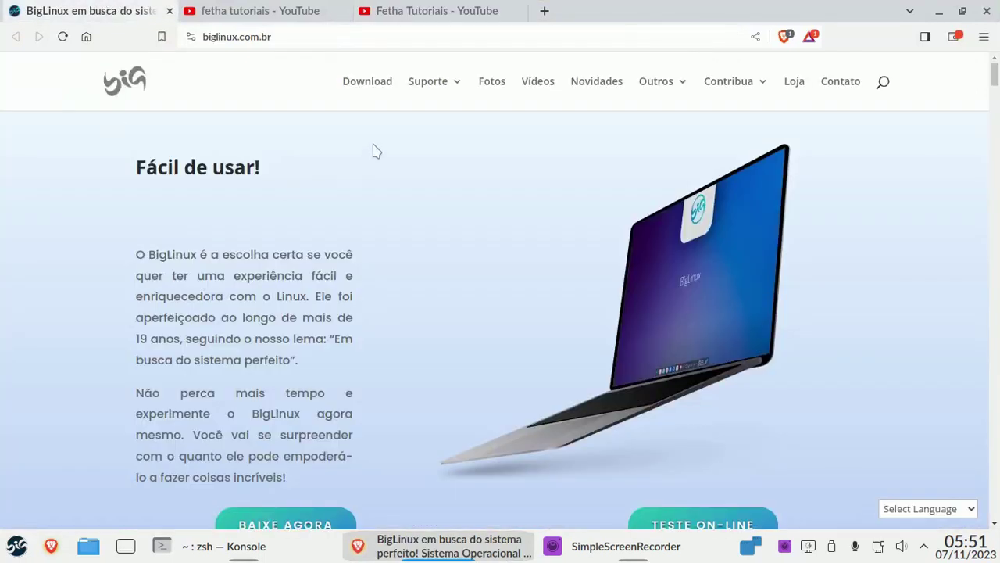
click(382, 86)
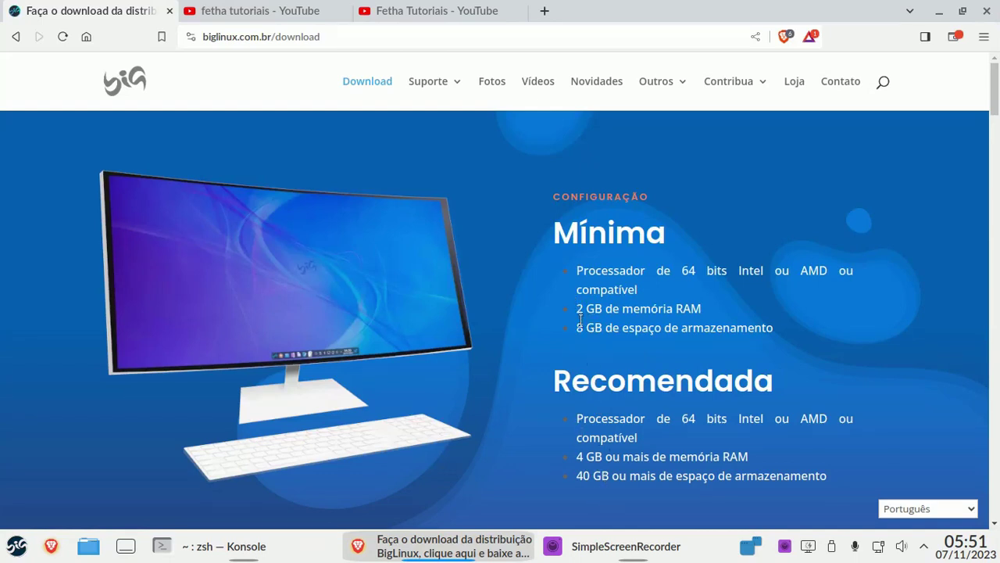
scroll(938, 289, down, 7)
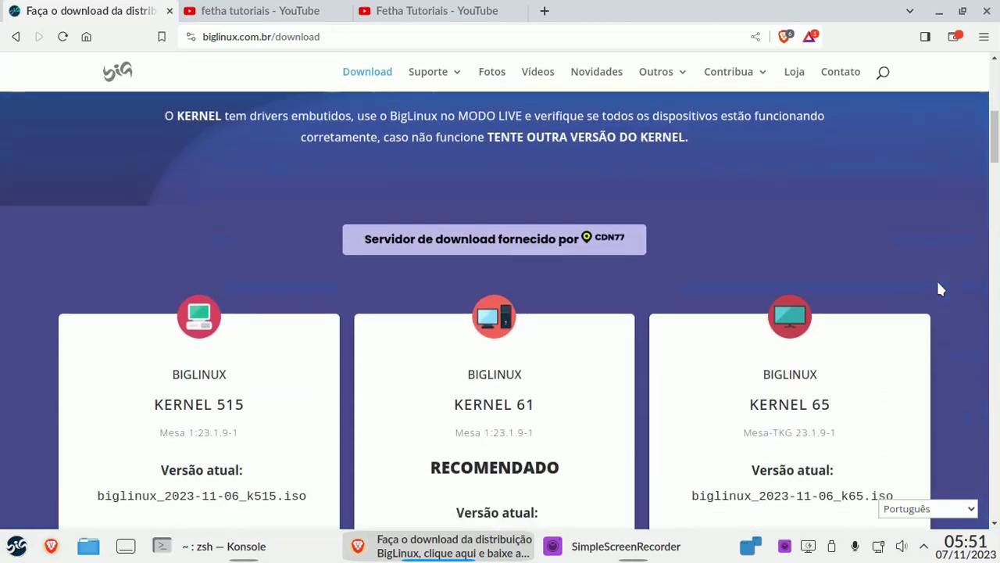
scroll(938, 284, down, 3)
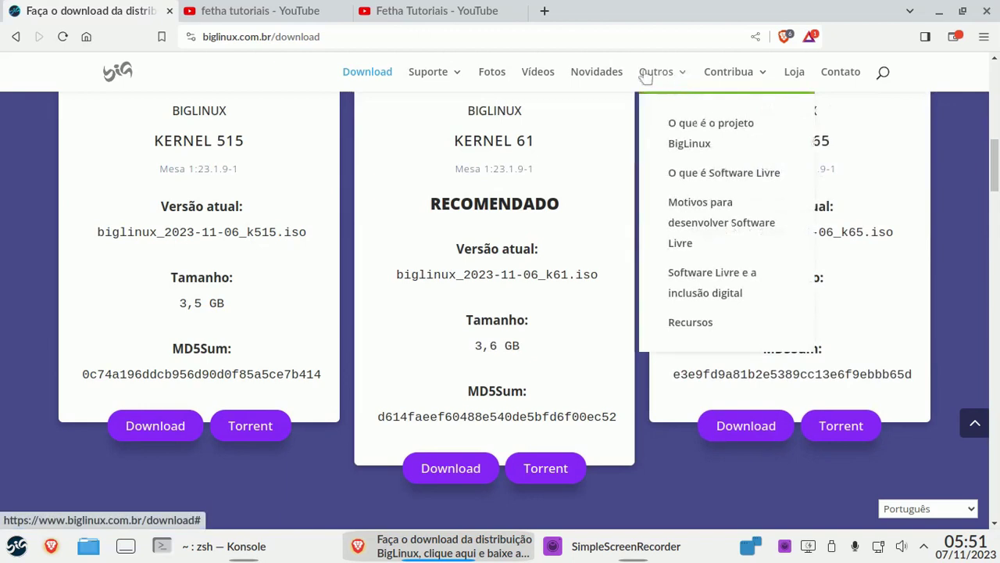
click(987, 13)
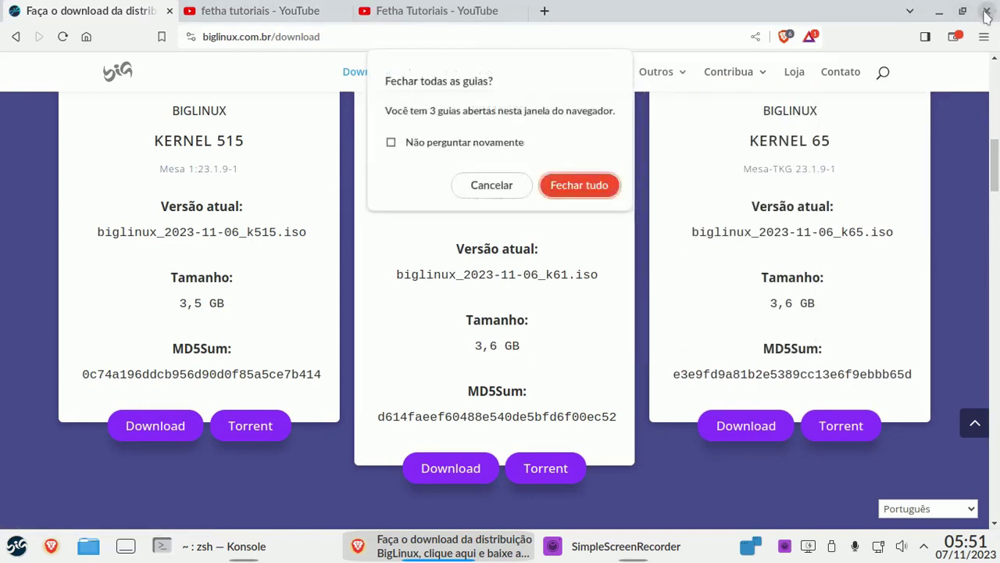
click(599, 188)
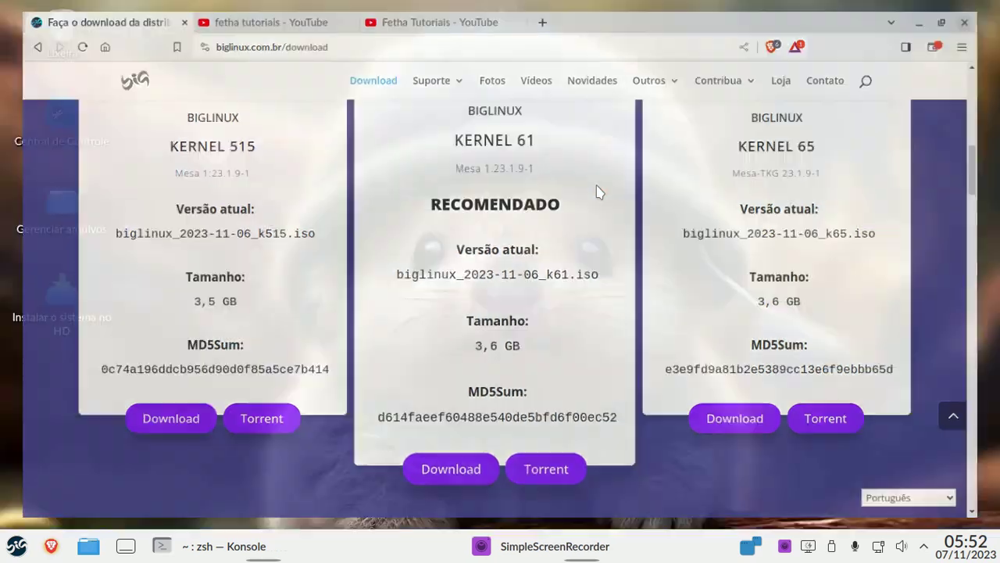
- Switch to Konsole, display the system information with neofetch, and briefly check the SimpleScreenRecorder window
click(244, 544)
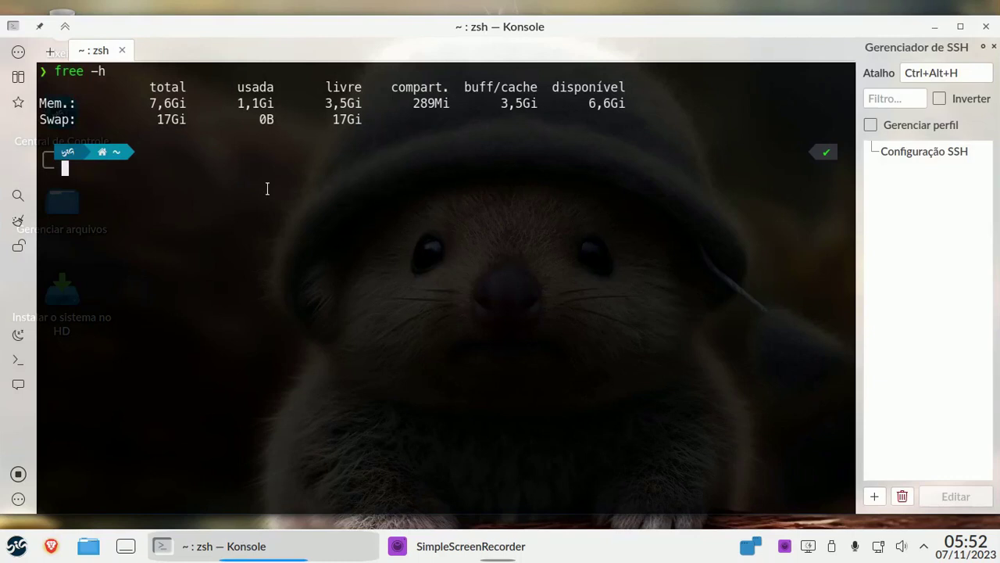
text(neofetch)
key(Return)
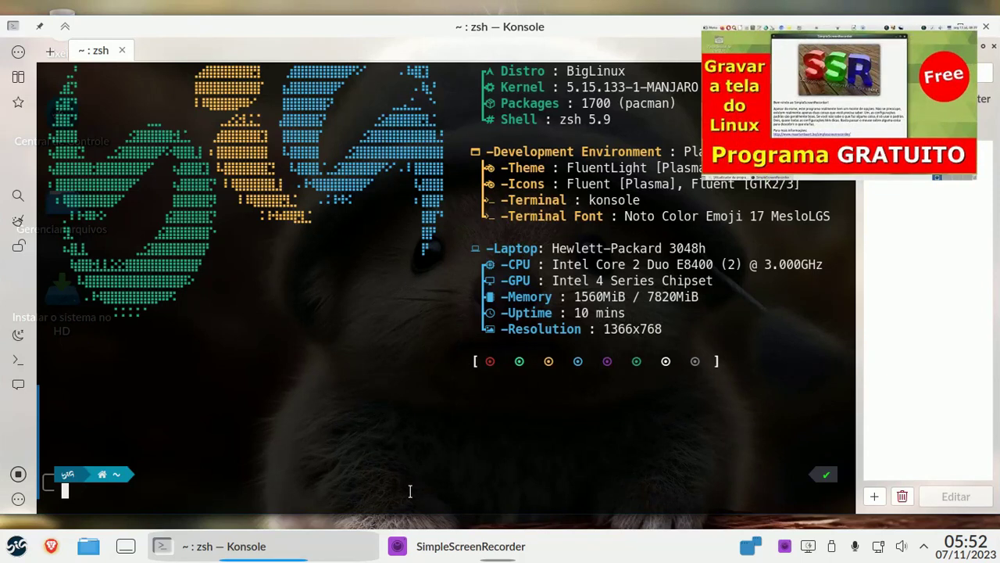
click(463, 547)
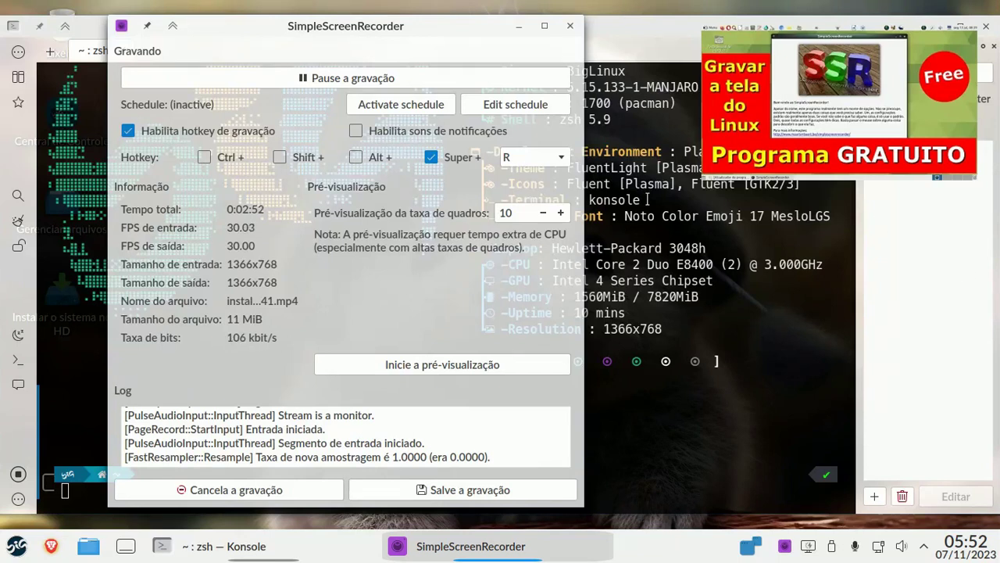
click(518, 27)
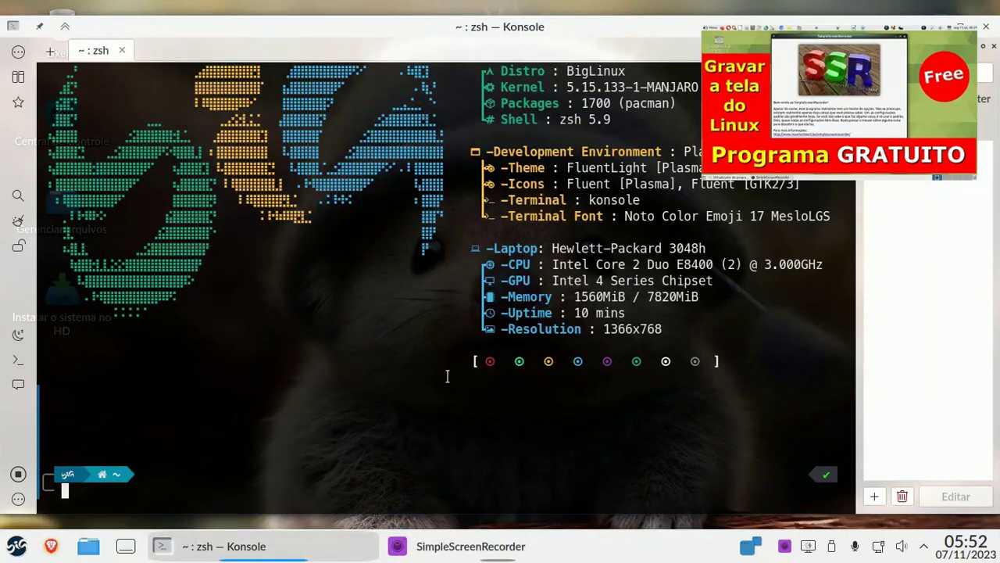
- Check the memory usage in Konsole with free -h and close the terminal
text(free -h)
key(Return)
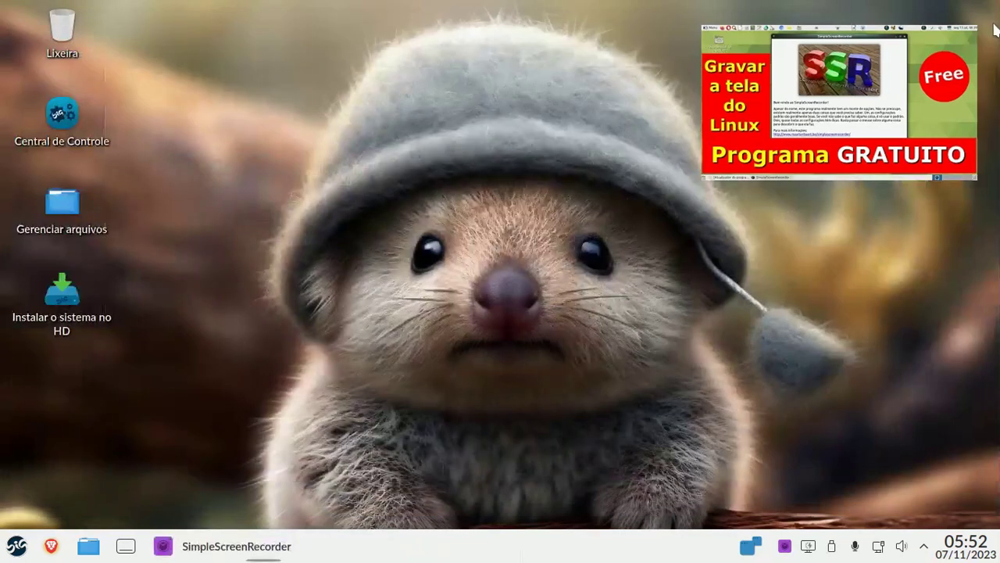
click(986, 27)
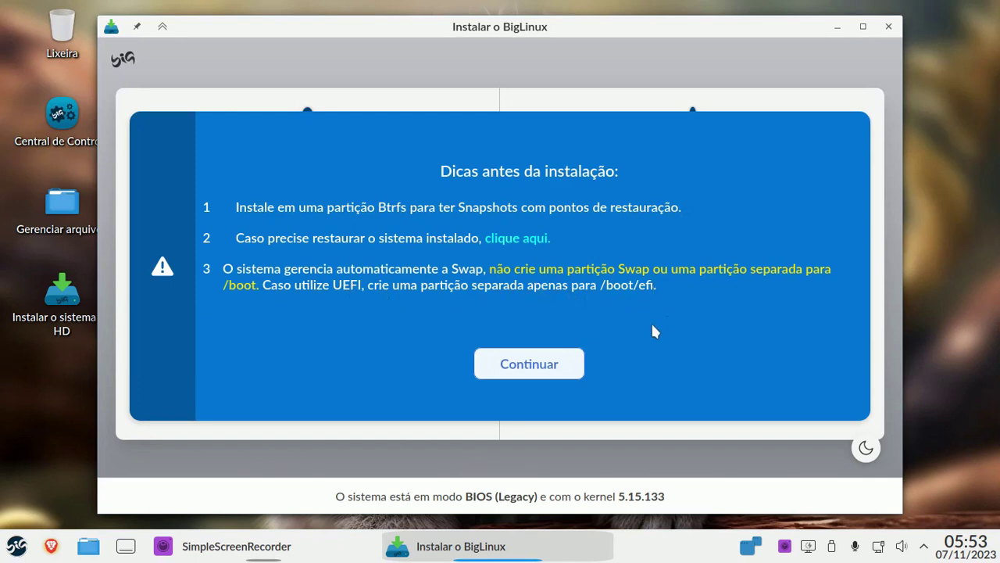
- Continue past the pre-installation tips and select the Compatibilidade (EXT4) option for the BigLinux installation
click(541, 364)
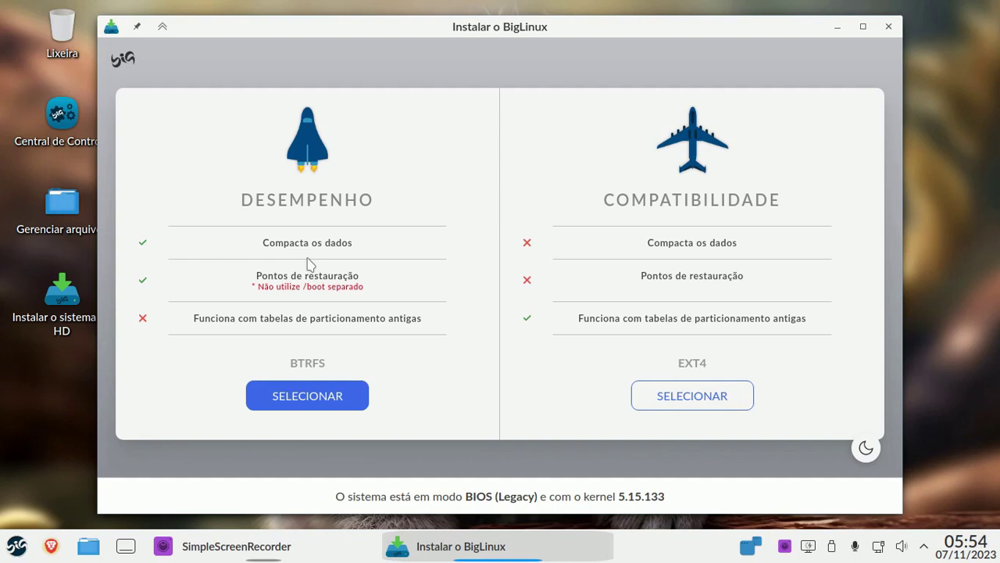
click(703, 399)
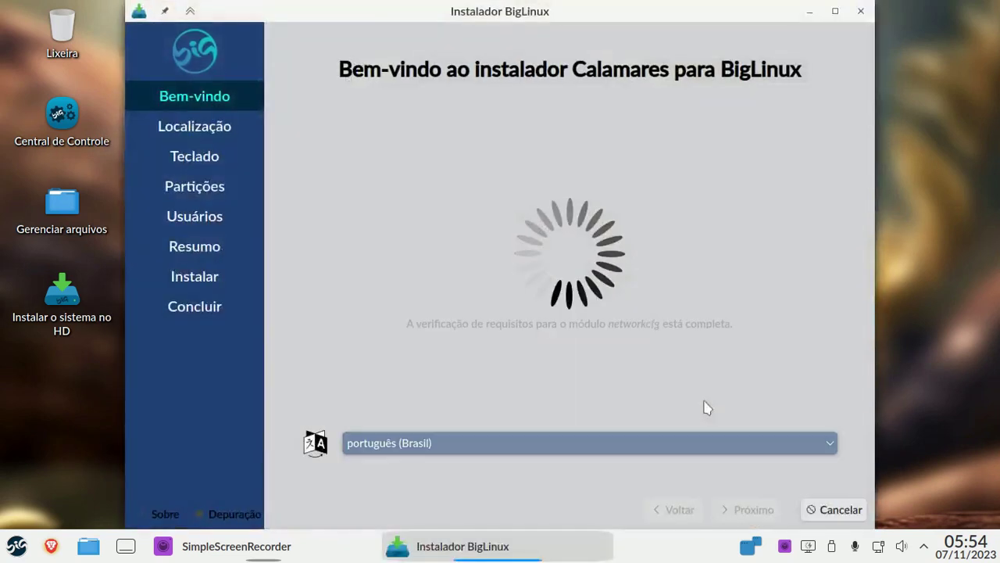
- Restore the Instalador BigLinux window from its maximized size and place it near the lower-left of the desktop
mouse_move(540, 8)
mouse_down()
mouse_move(436, 7)
mouse_move(524, 2)
mouse_up()
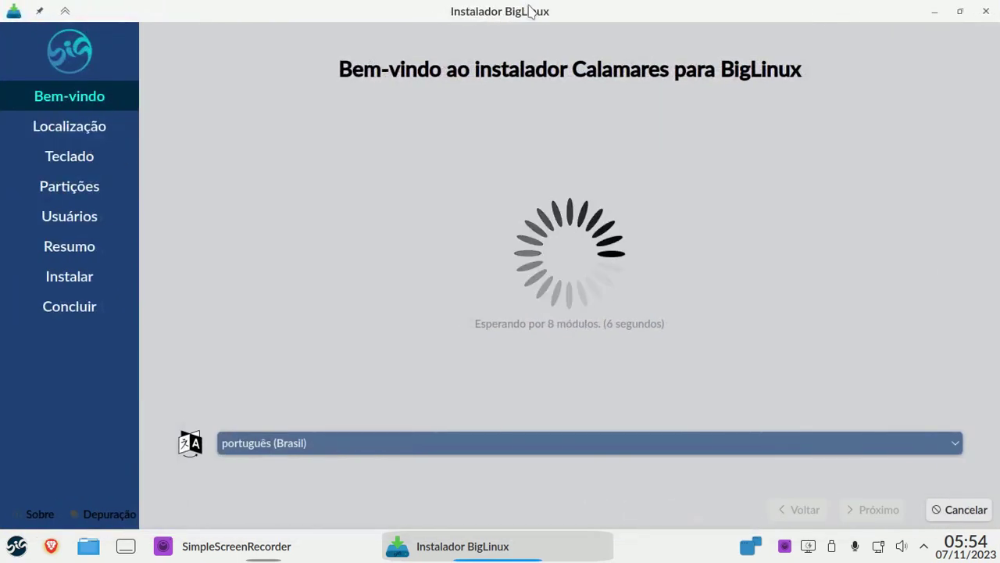
click(960, 11)
drag(674, 12, 556, 125)
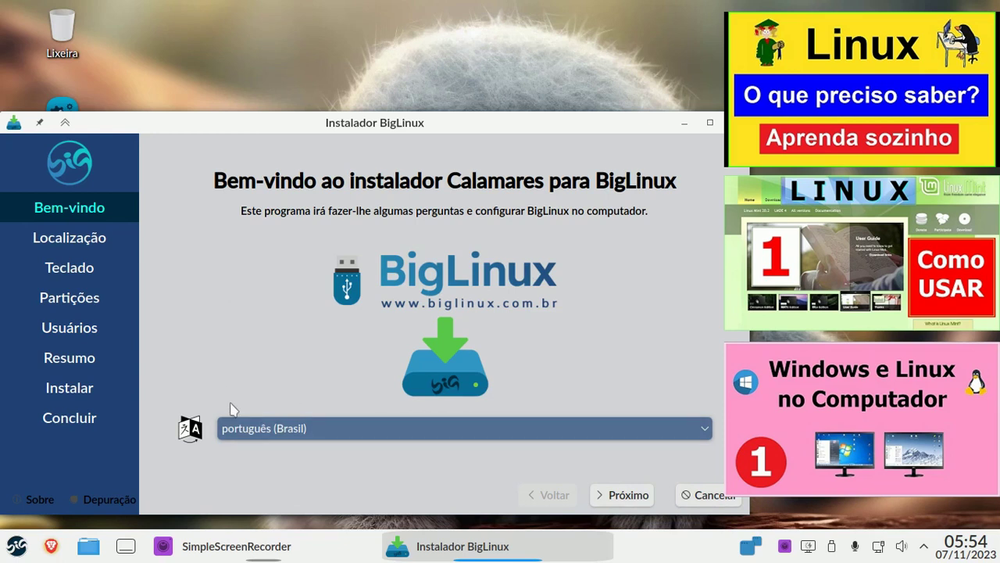
- Accept português (Brasil) and the America / Sao Paulo location, and test the Portuguese (Brazil) keyboard layout with "ççççç"
click(630, 495)
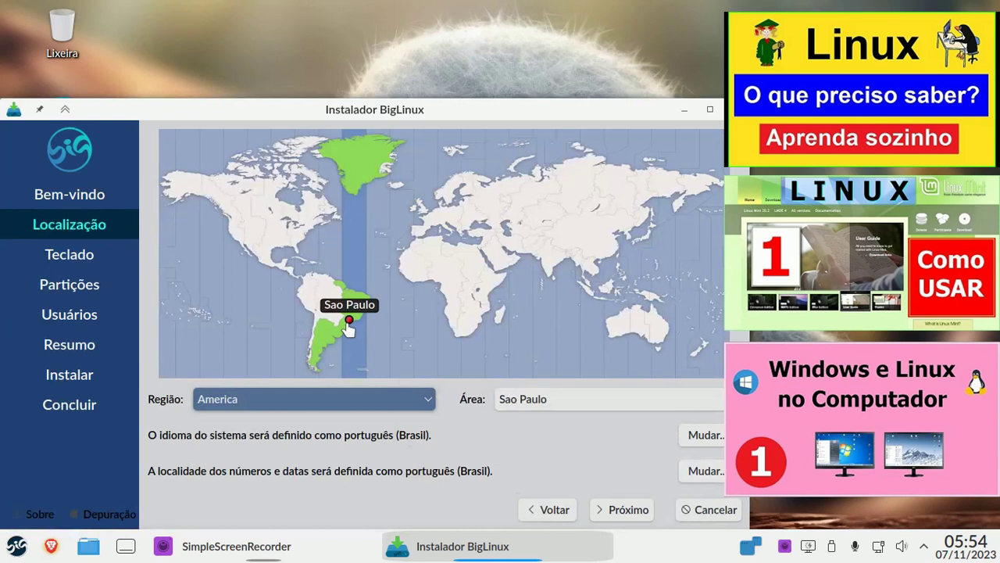
click(635, 512)
click(515, 476)
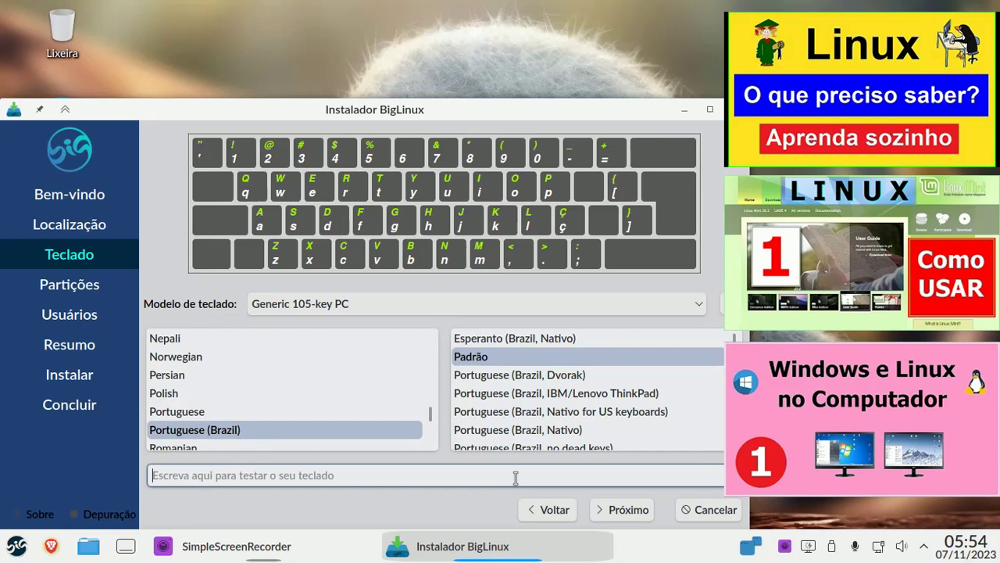
text(ççççç)
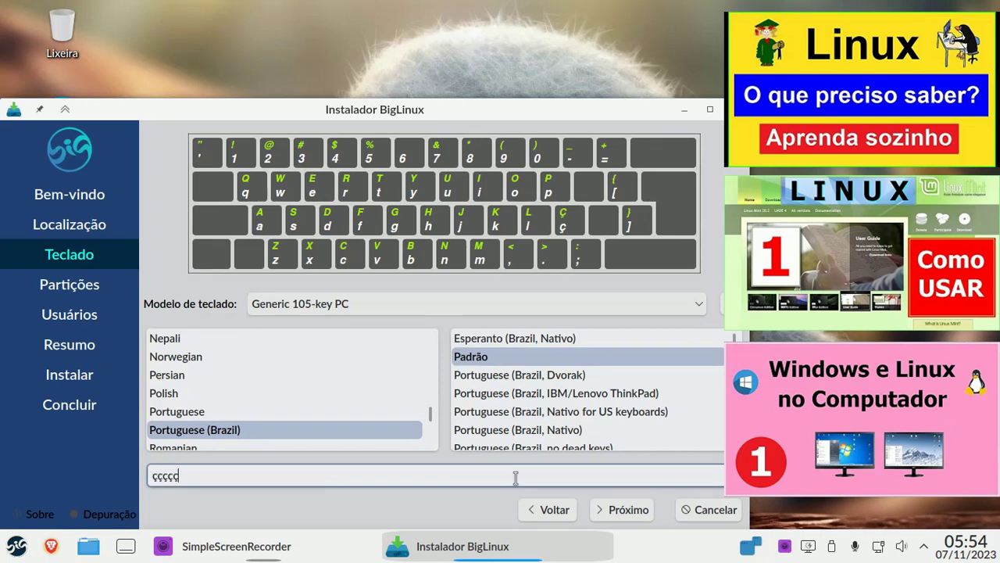
- Accept the keyboard layout and choose Particionamento manual for the /dev/sda disk
click(631, 512)
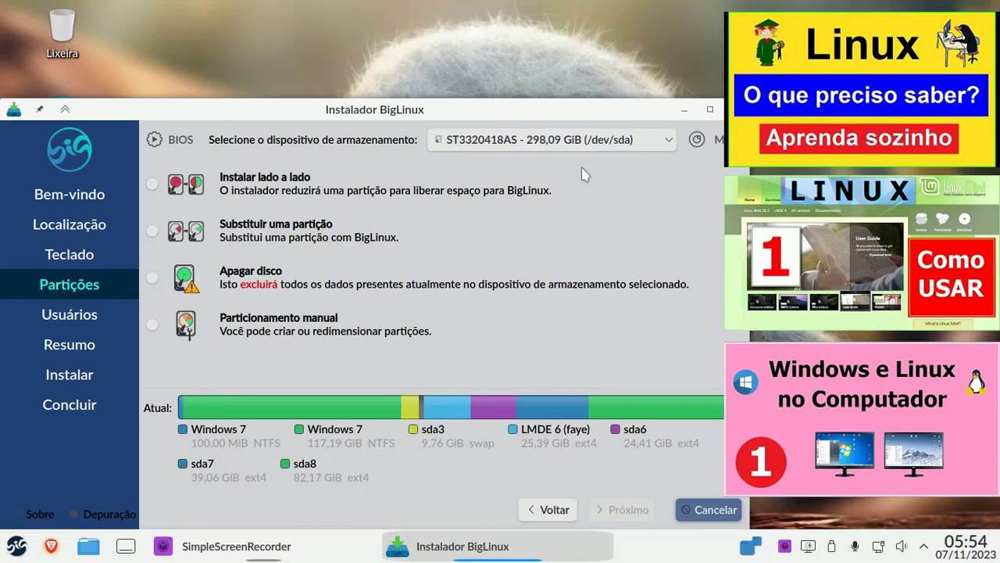
click(151, 325)
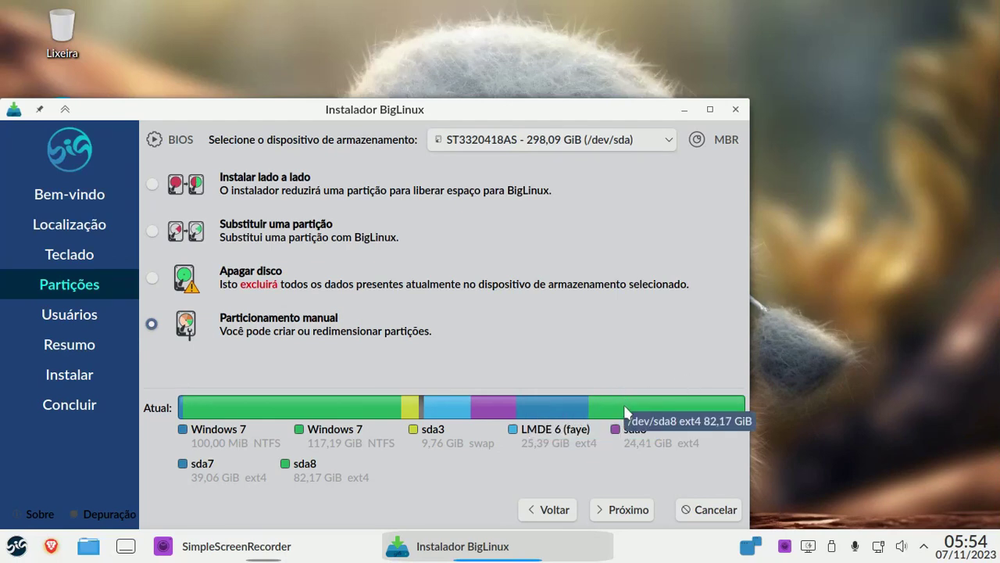
click(625, 510)
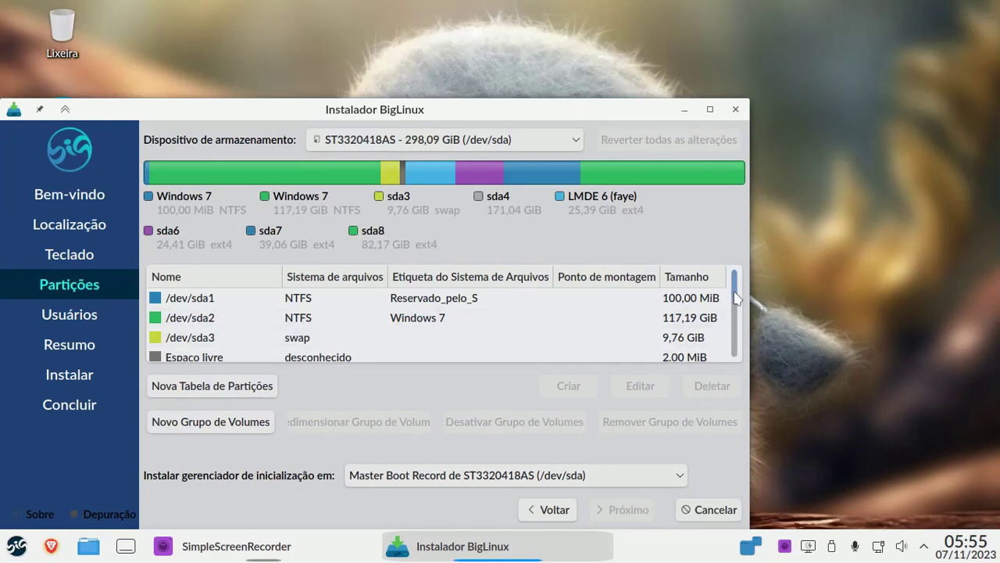
- Set the existing partition /dev/sda6 to be formatted as ext4 with the mount point /
scroll(735, 296, down, 2)
scroll(695, 322, down, 3)
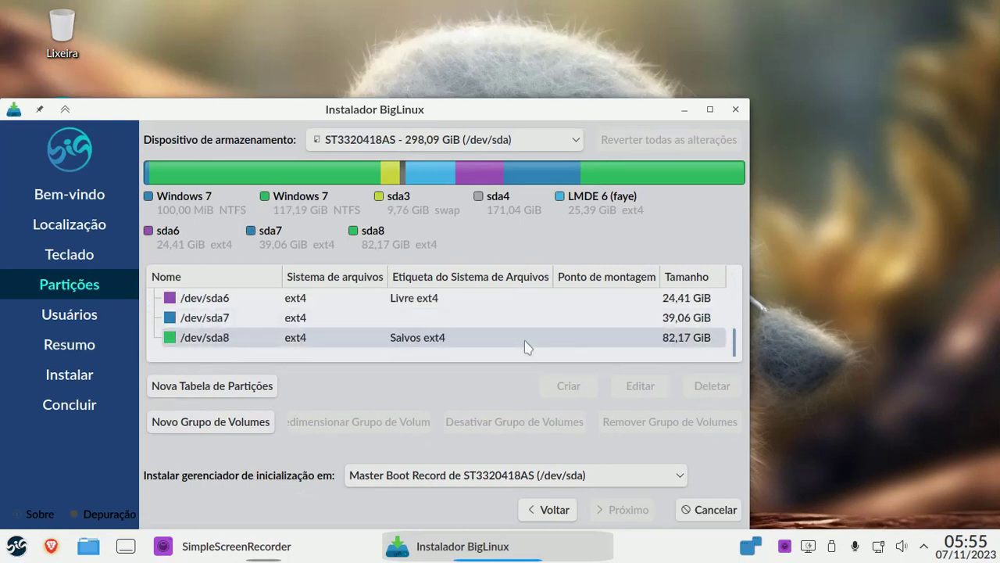
click(428, 307)
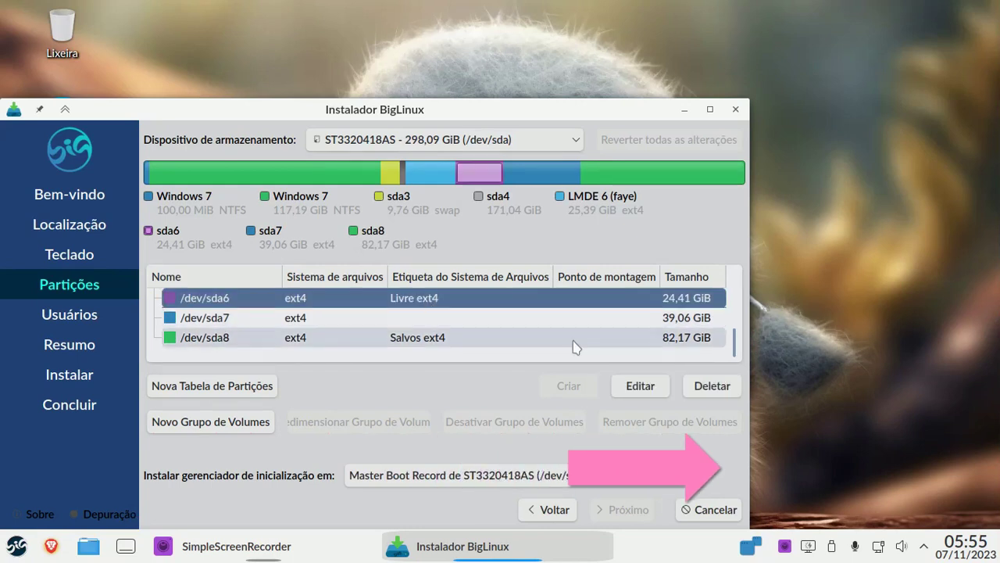
click(639, 386)
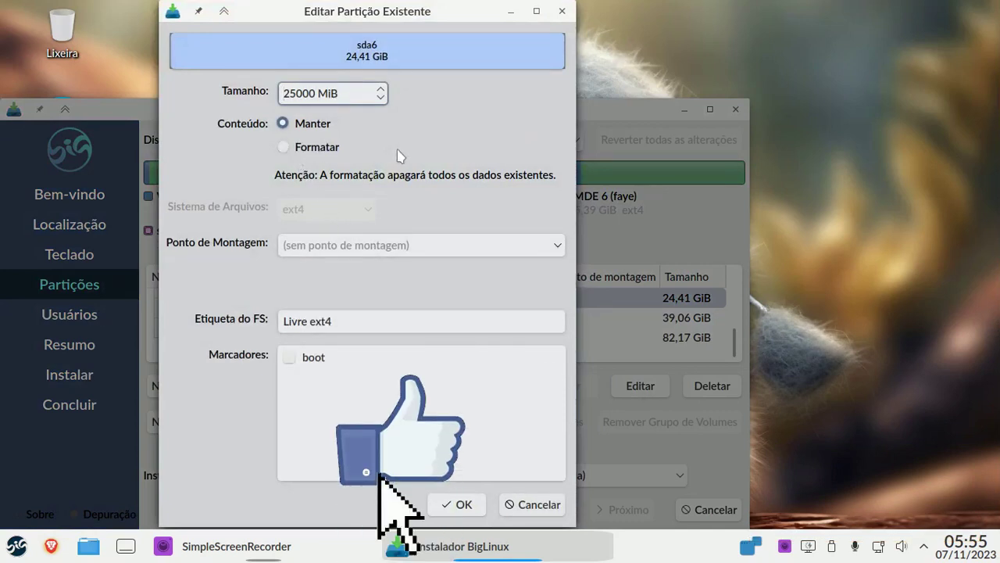
click(286, 153)
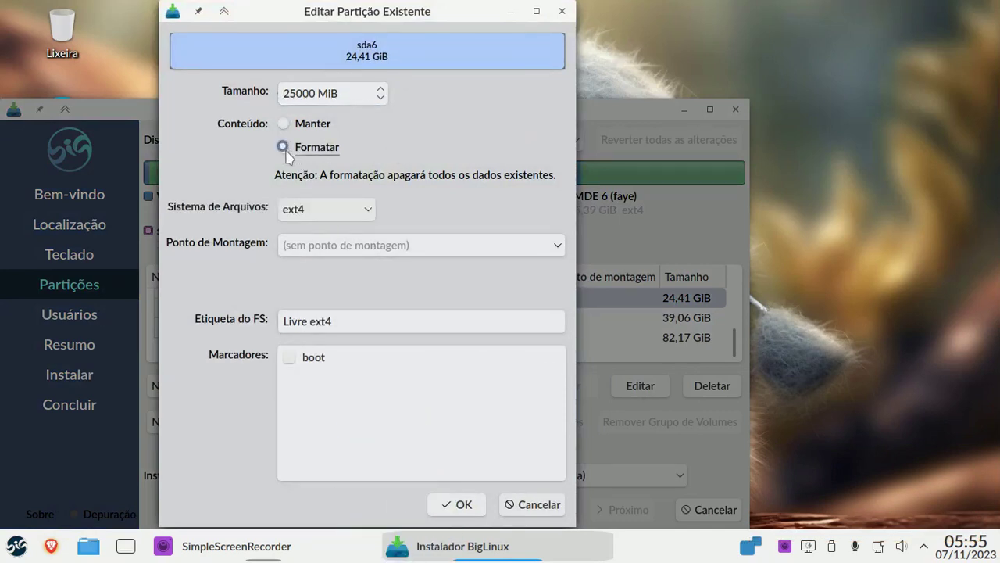
click(558, 247)
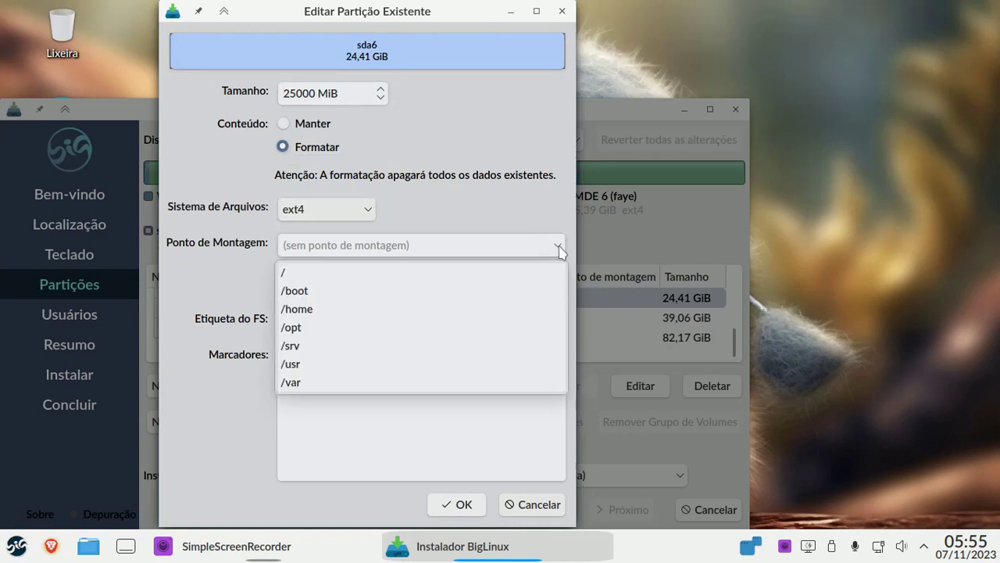
click(485, 271)
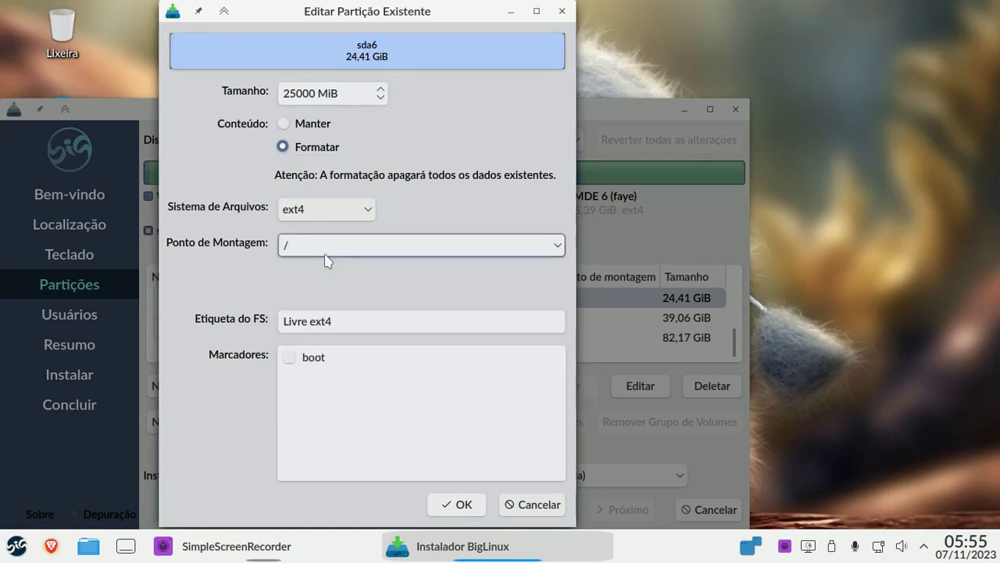
click(473, 506)
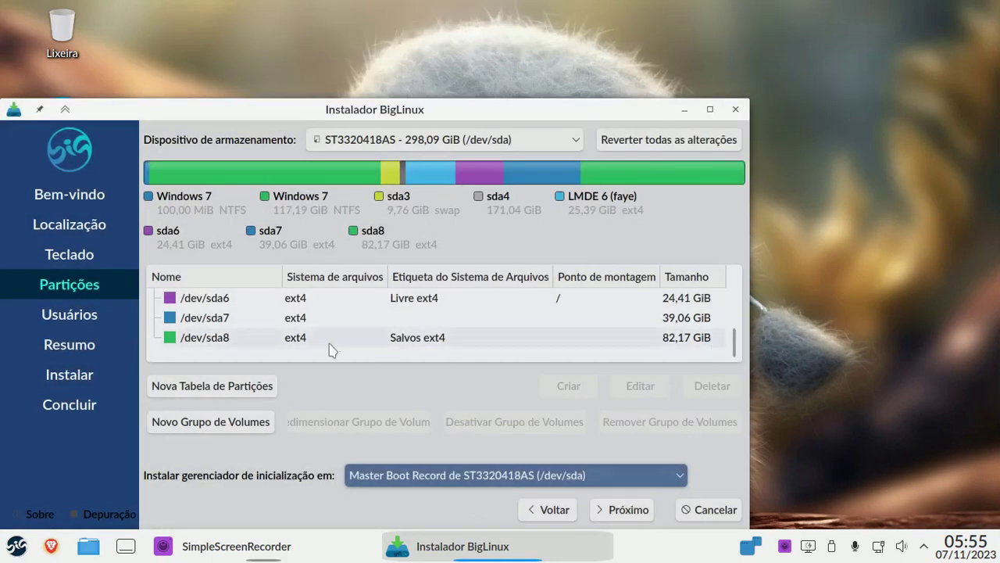
- Assign the mount point /home to the existing partition /dev/sda7, keeping its contents (Manter)
click(311, 322)
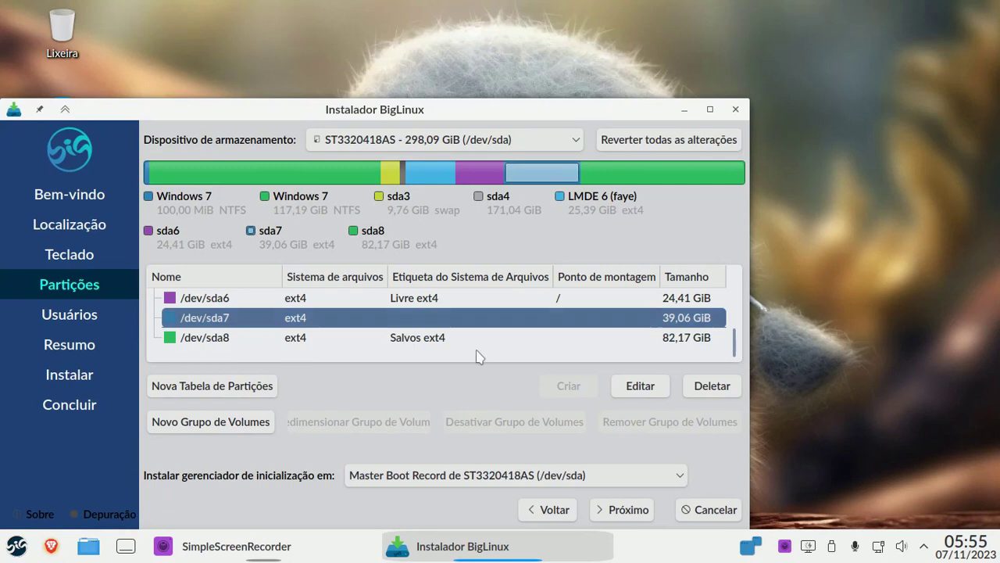
click(639, 388)
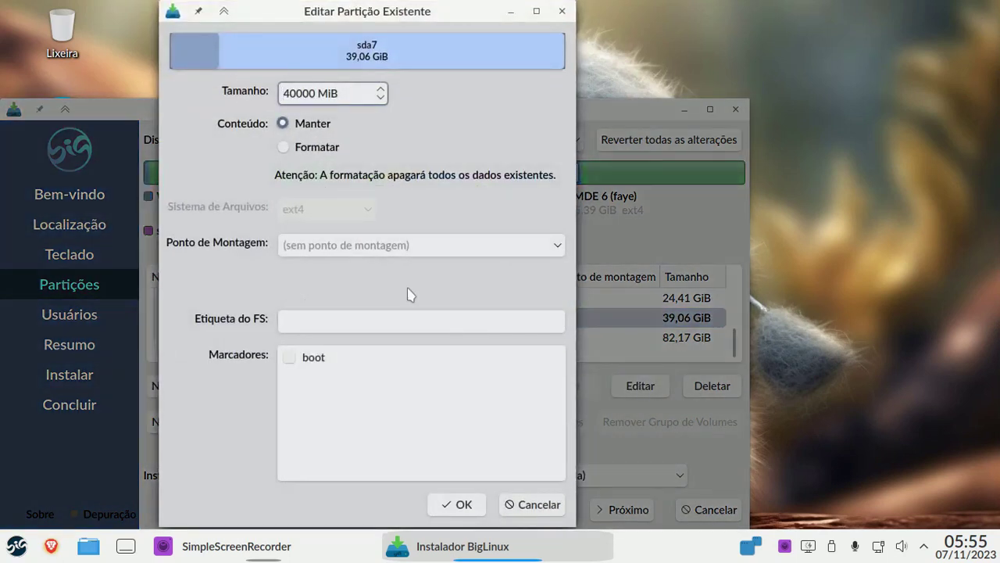
click(558, 247)
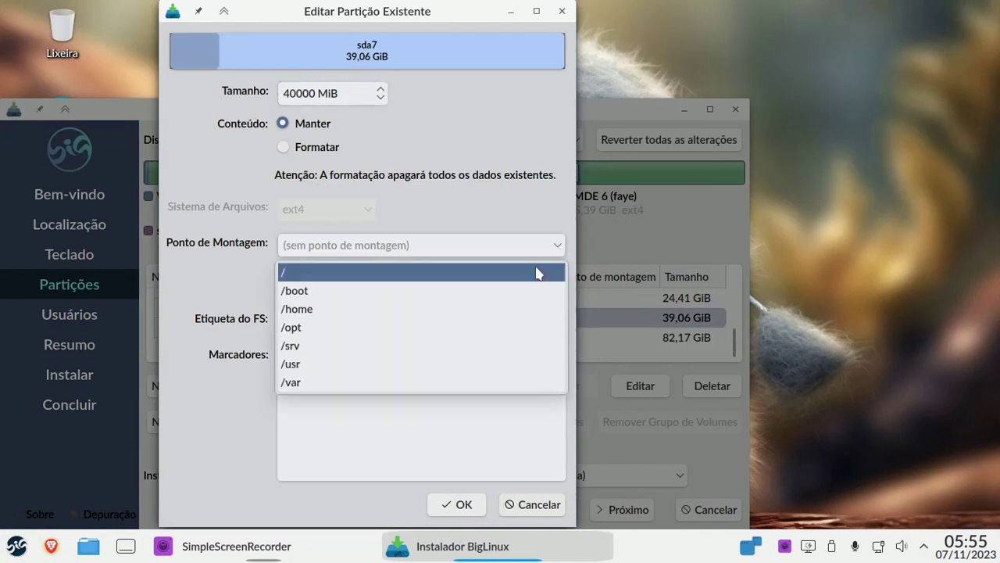
click(500, 308)
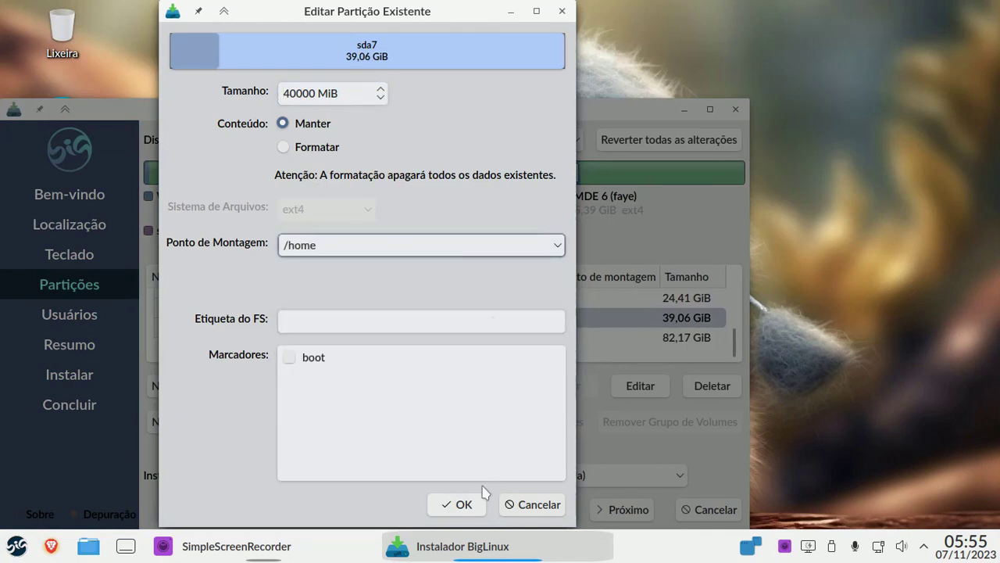
click(463, 505)
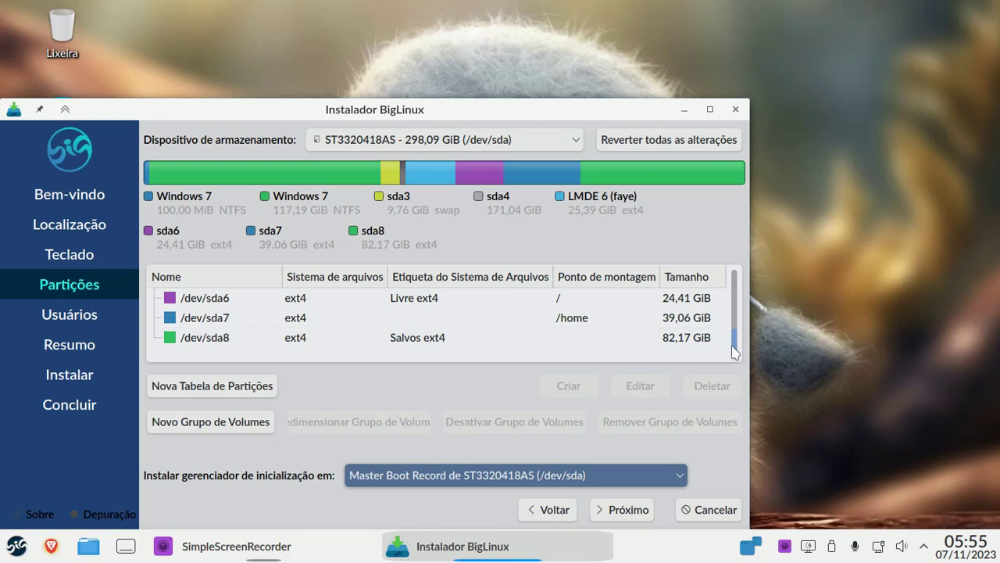
- Check the boot flag and other settings of the /dev/sda1 partition, and leave its editor without changes
scroll(734, 343, up, 2)
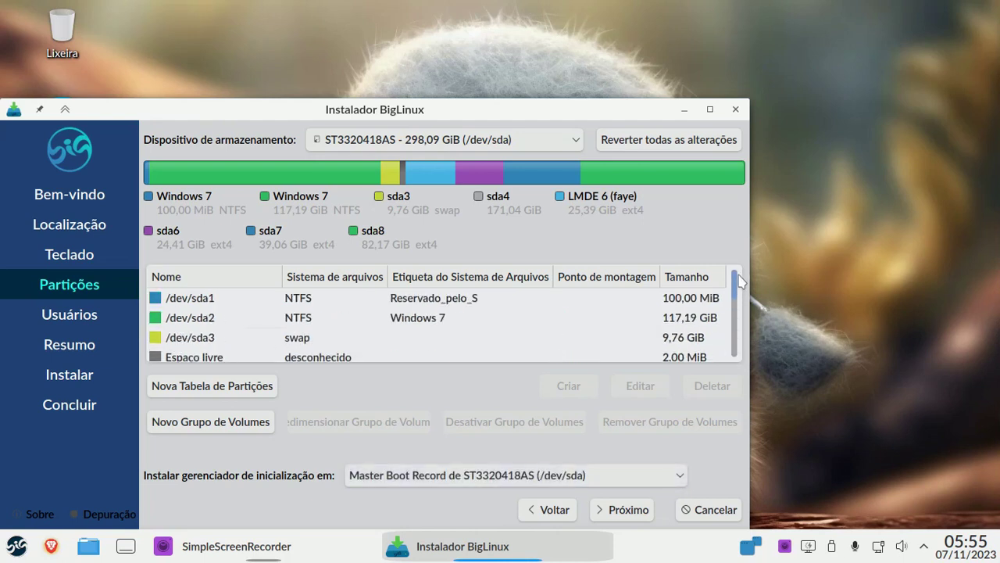
click(365, 298)
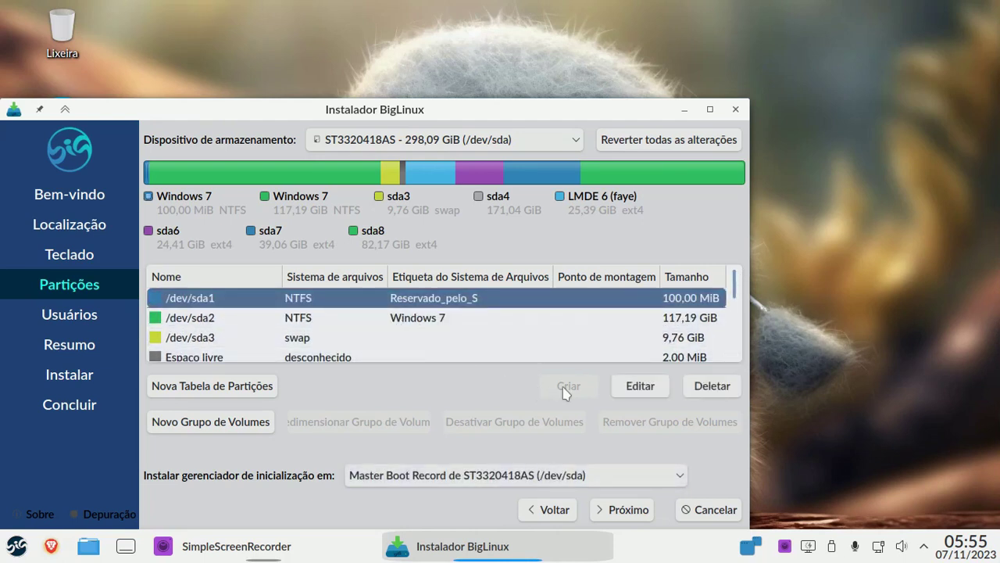
click(637, 385)
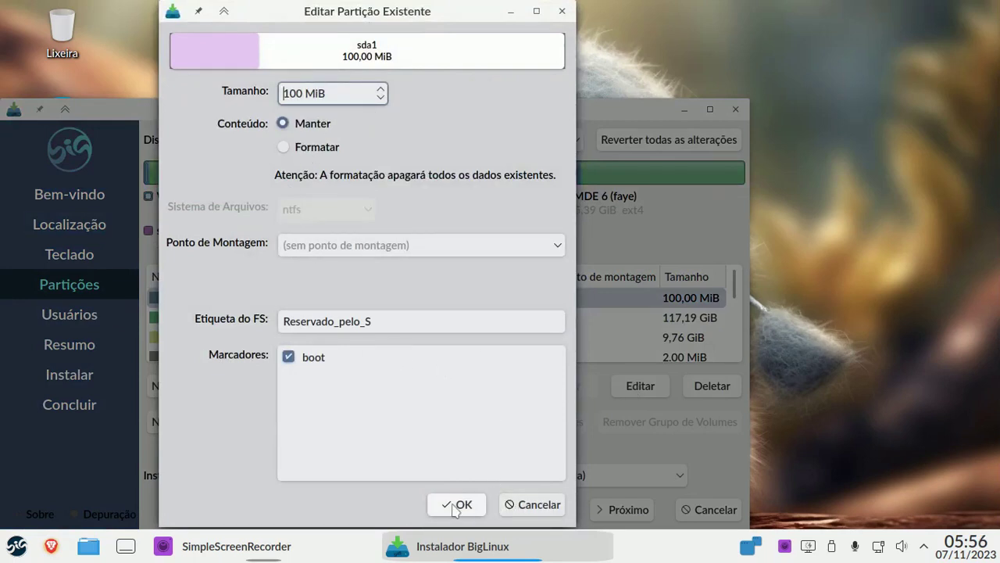
click(520, 505)
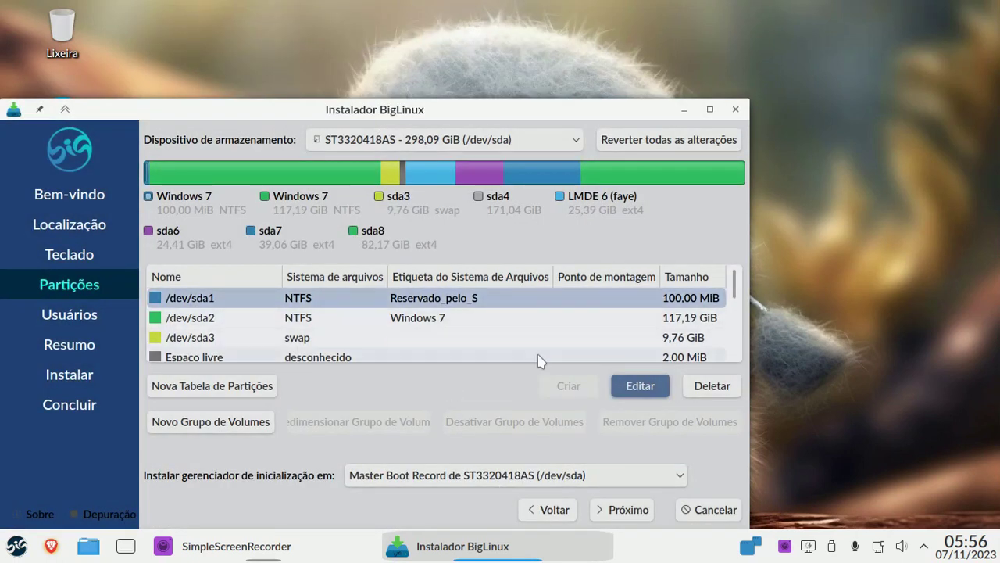
- Accept the partition setup, dismiss the GPT on BIOS notice, and enter "biglinux" as the user's name
click(630, 510)
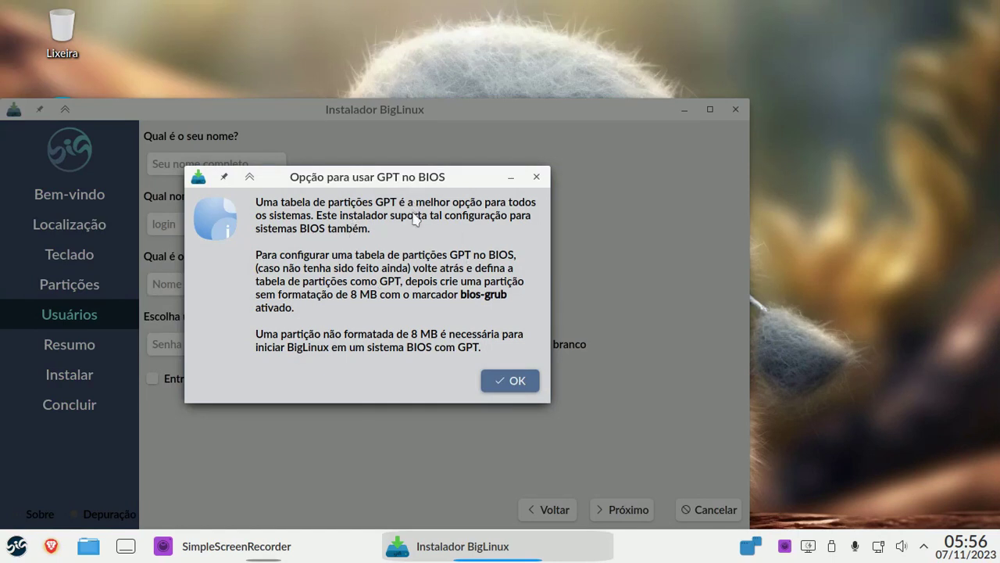
click(517, 382)
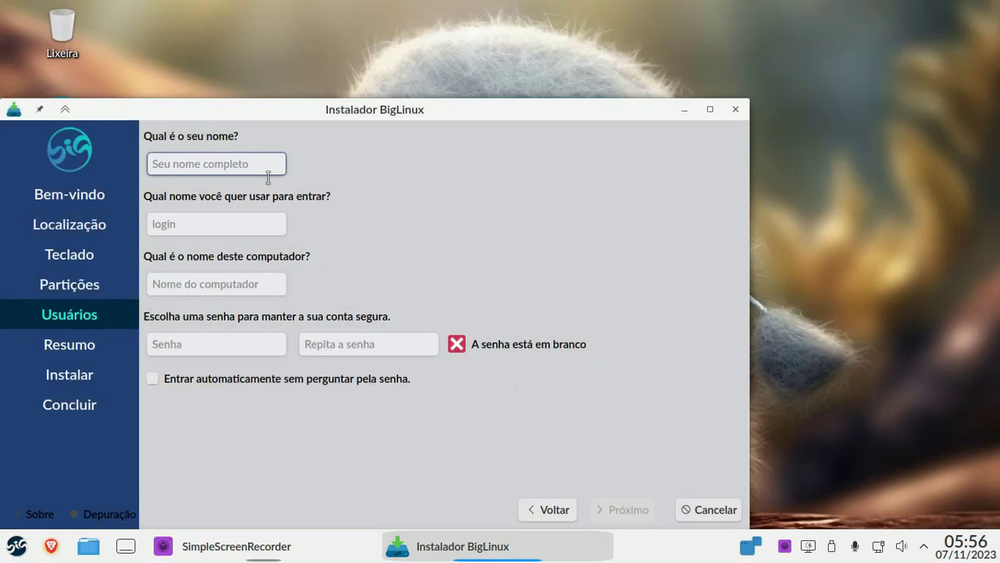
text(big)
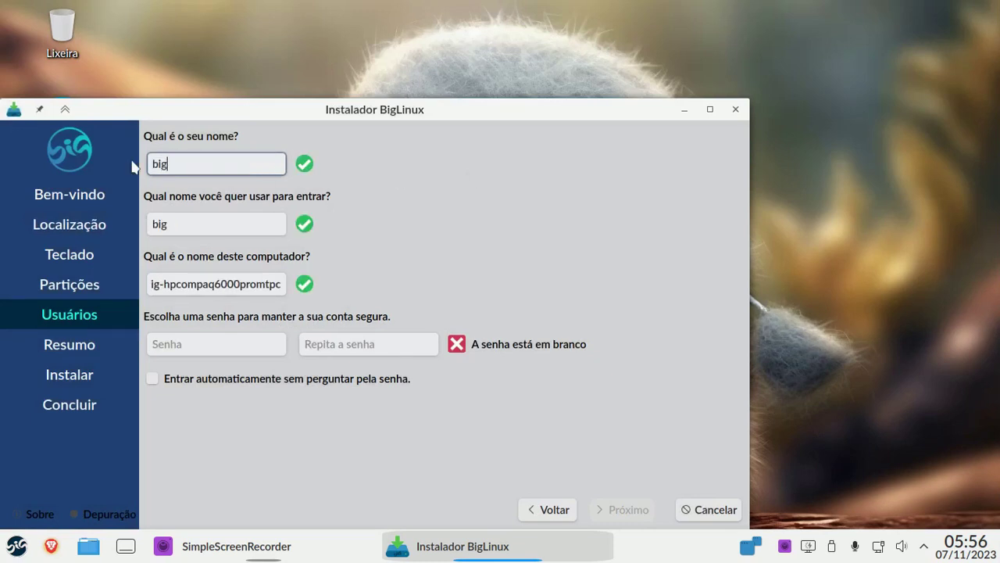
text(linux)
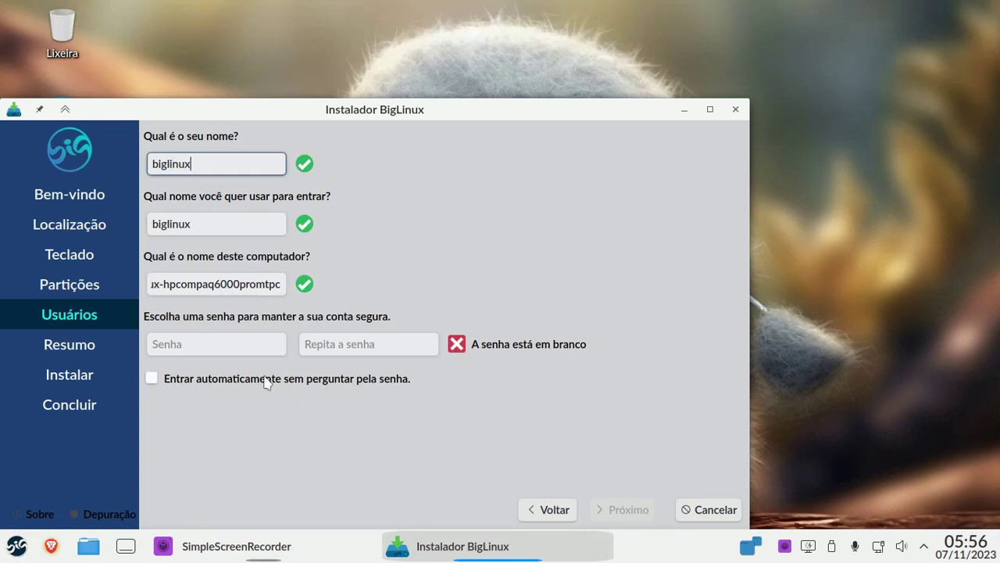
- Enter and repeat the account password for the new user
click(227, 350)
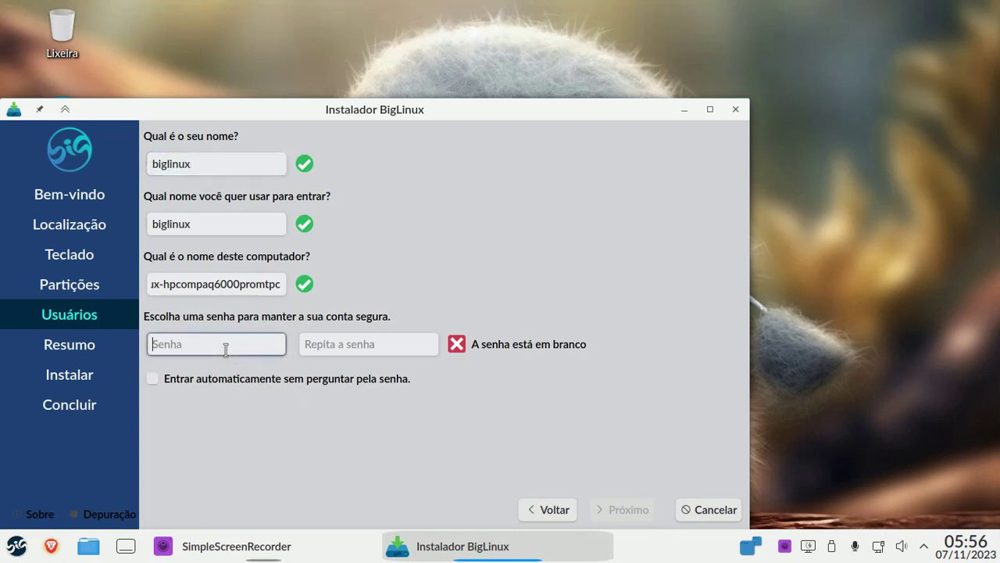
text(a)
click(305, 346)
text(a)
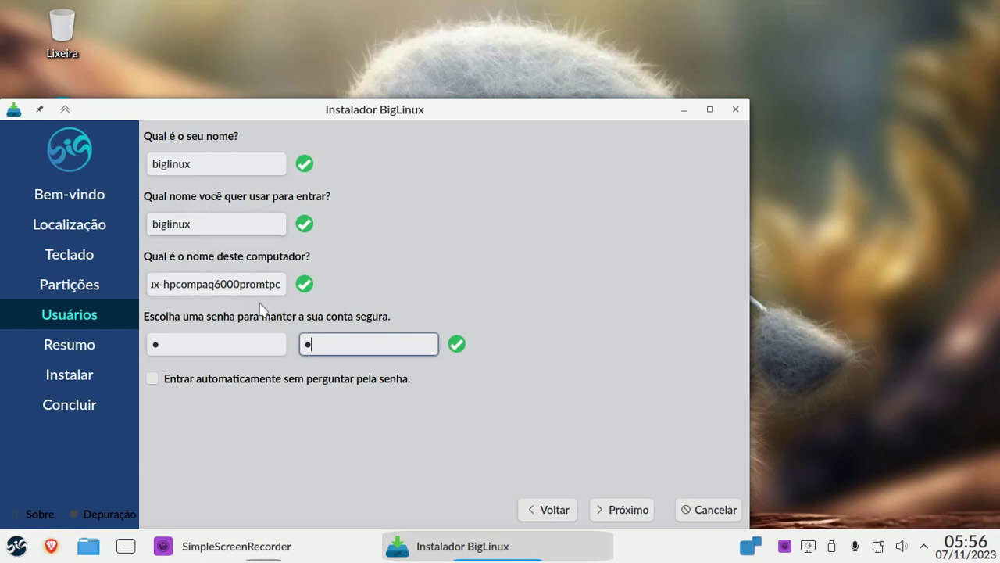
- Review the installation summary down to the partition changes and start and confirm the BigLinux installation
click(628, 512)
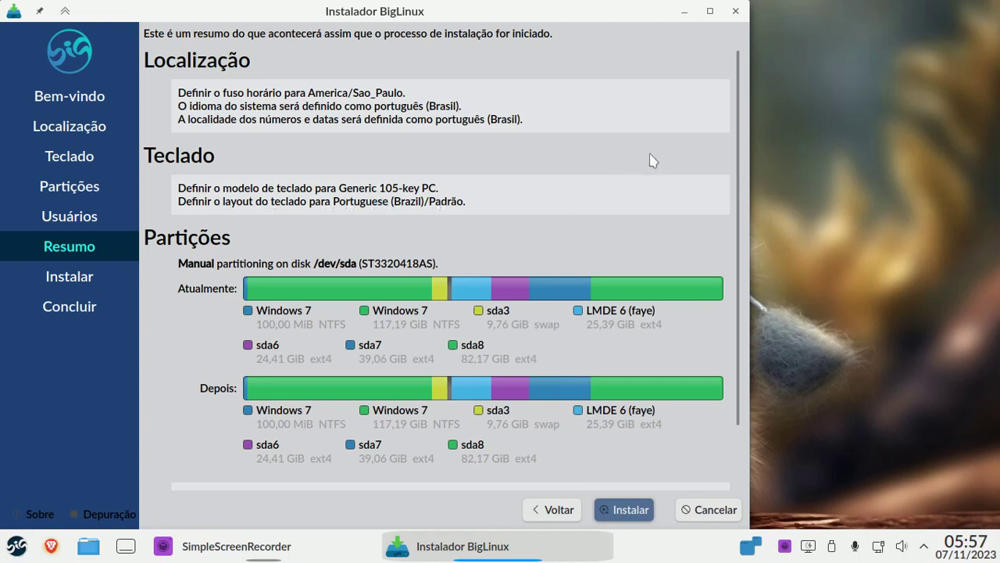
scroll(739, 269, down, 2)
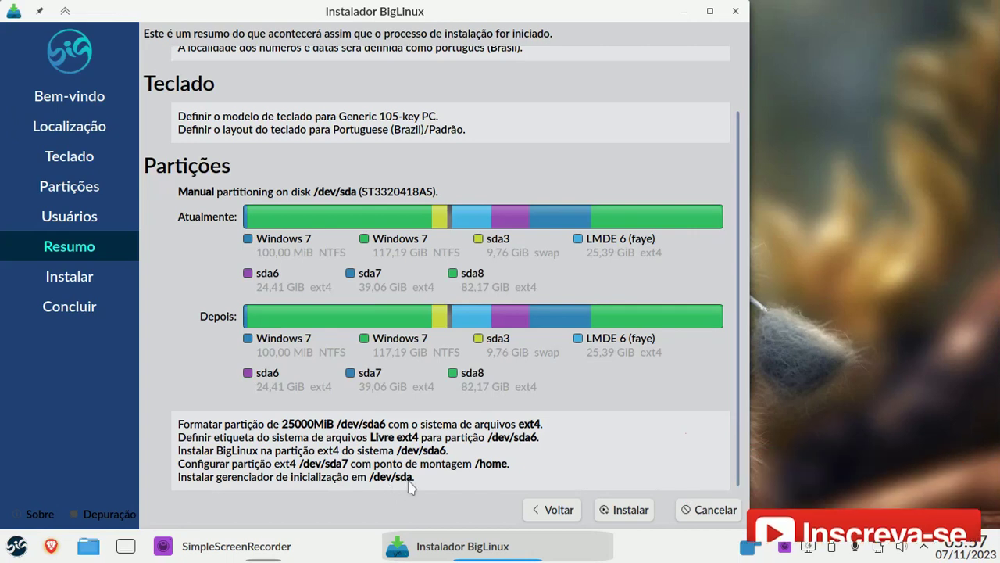
click(631, 513)
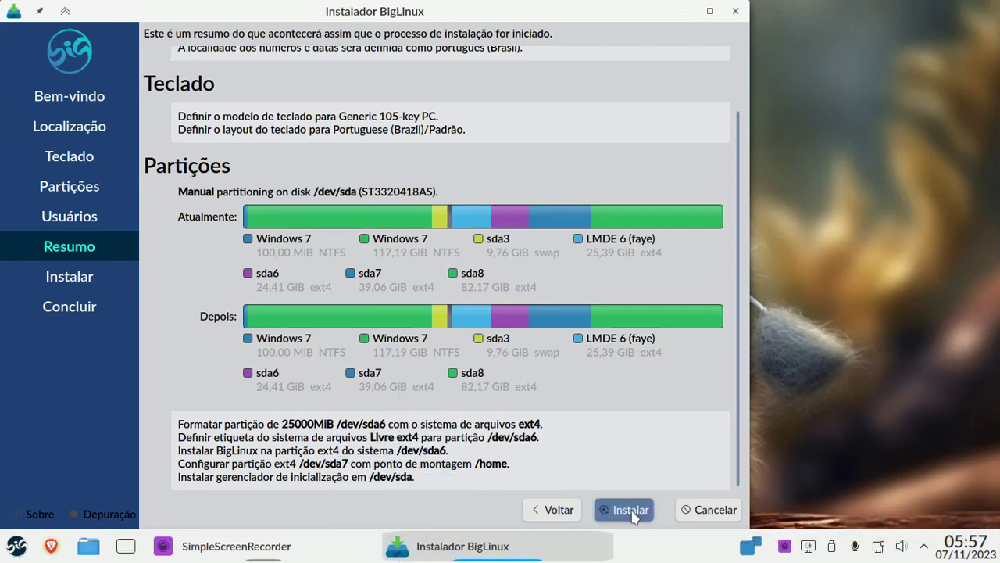
click(445, 278)
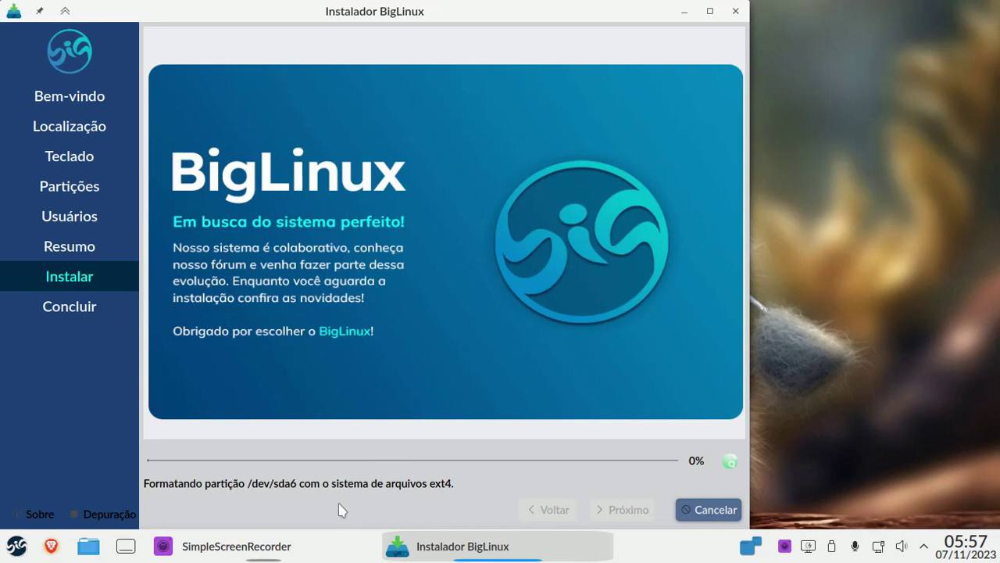
- Enable Reiniciar agora on the completion page and close the installer to restart the computer
click(290, 546)
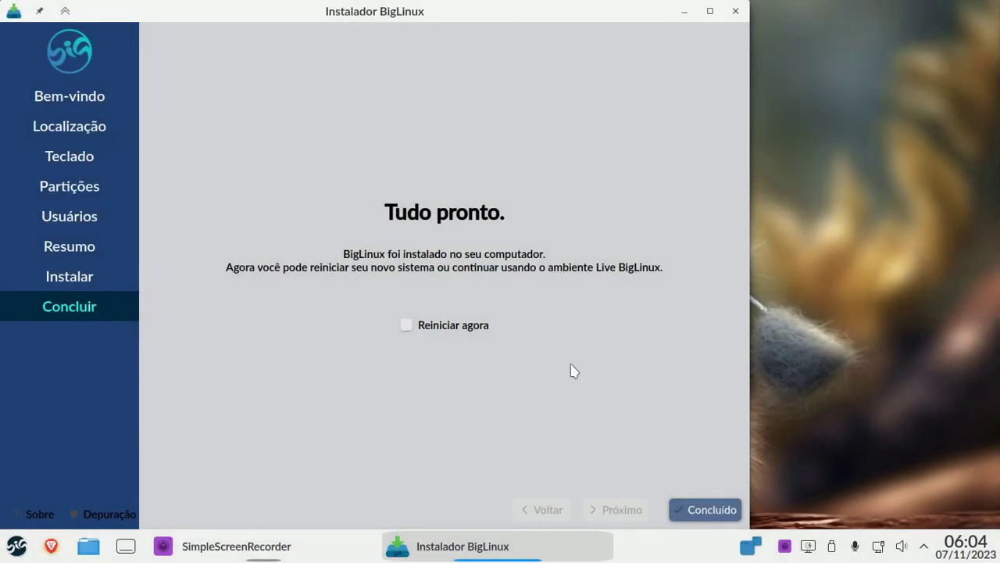
click(405, 328)
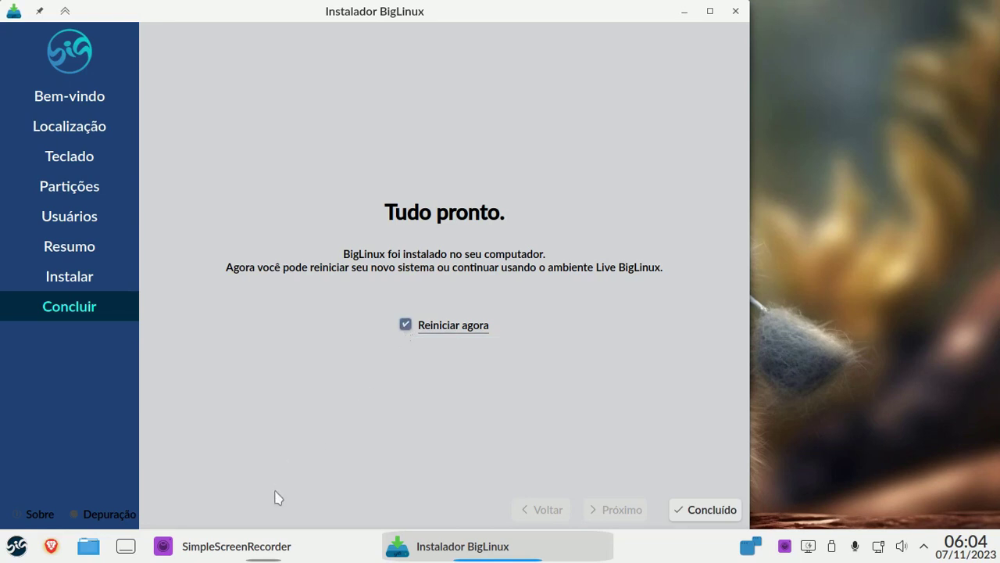
click(266, 554)
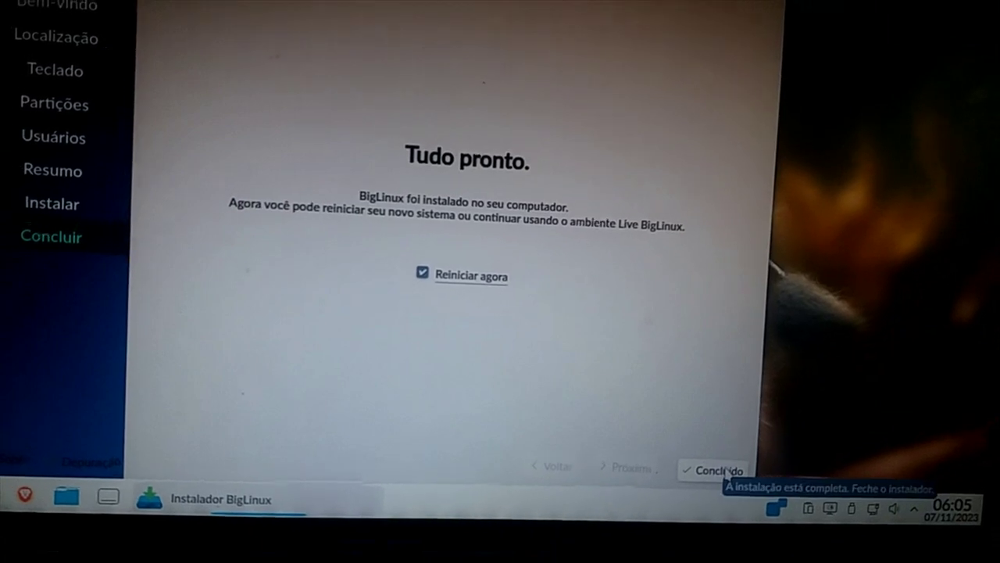
click(699, 467)
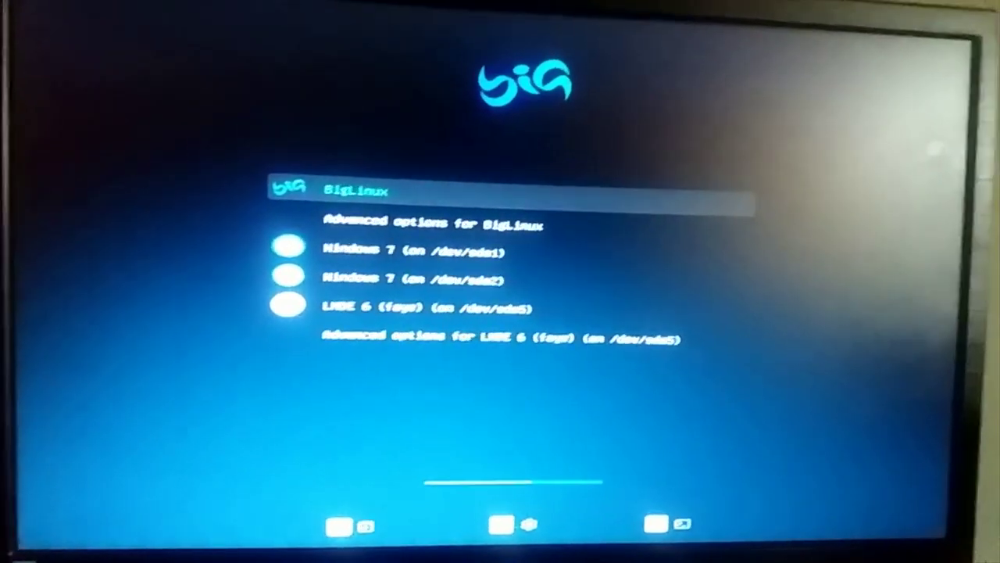
- Review the boot menu entries down to LMDE 6 (faye) on /dev/sda5 and return the selection to BigLinux
key(Down)
key(Up)
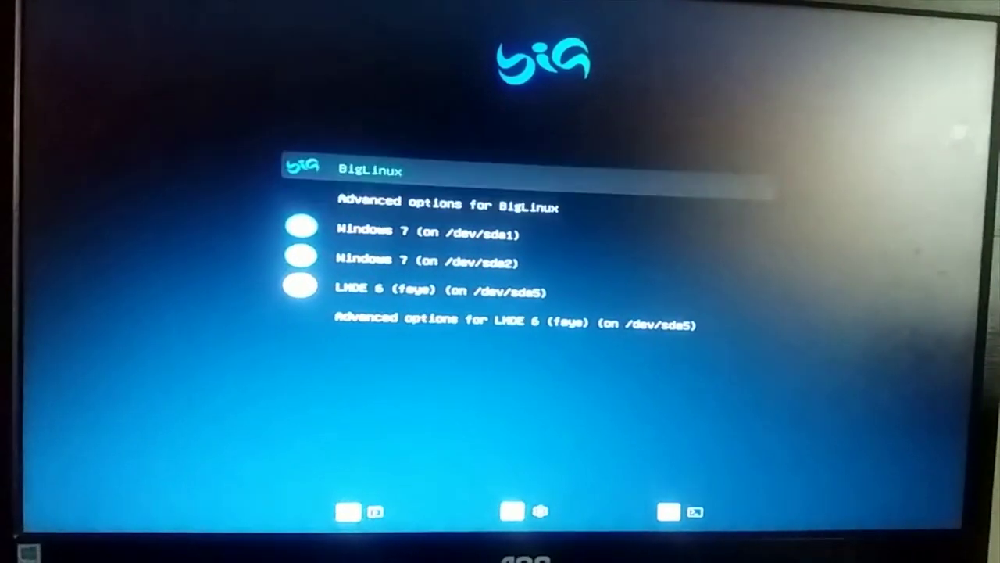
key(Down)
key(Down)
key(Down)
key(Down)
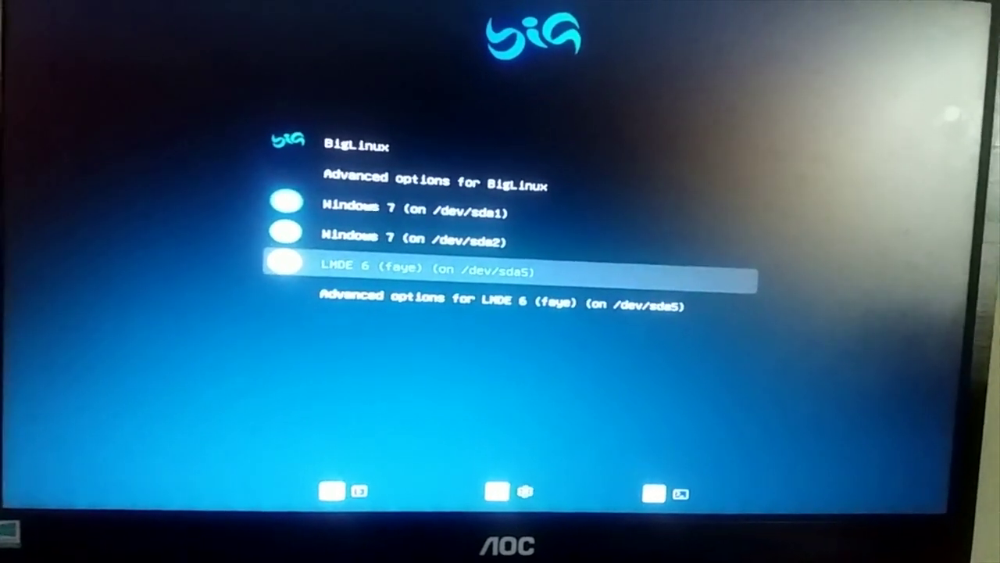
key(Up)
key(Up)
key(Up)
key(Up)
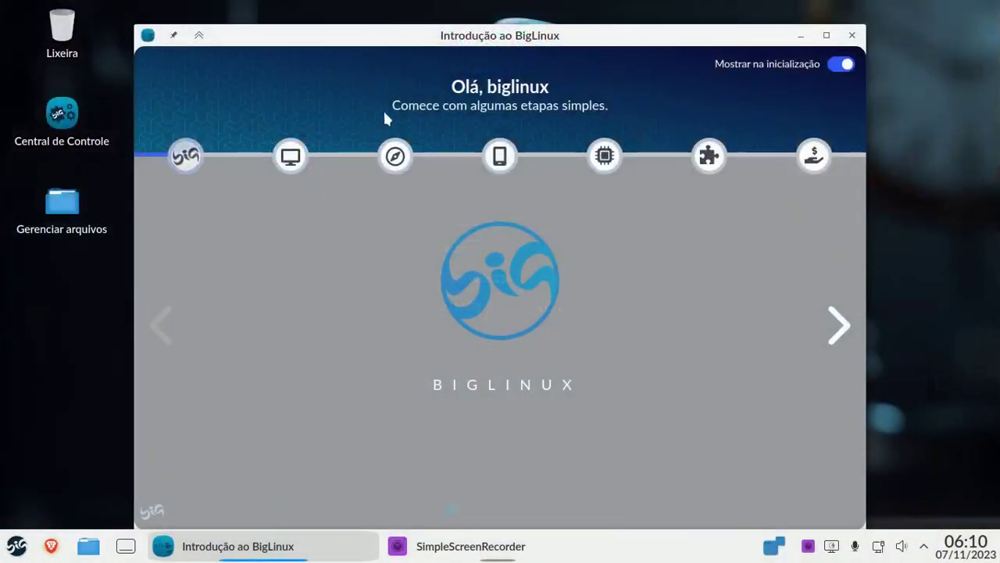
- Go through the BigLinux introduction pages from the welcome page to Doação e Redes sociais
drag(601, 41, 603, 31)
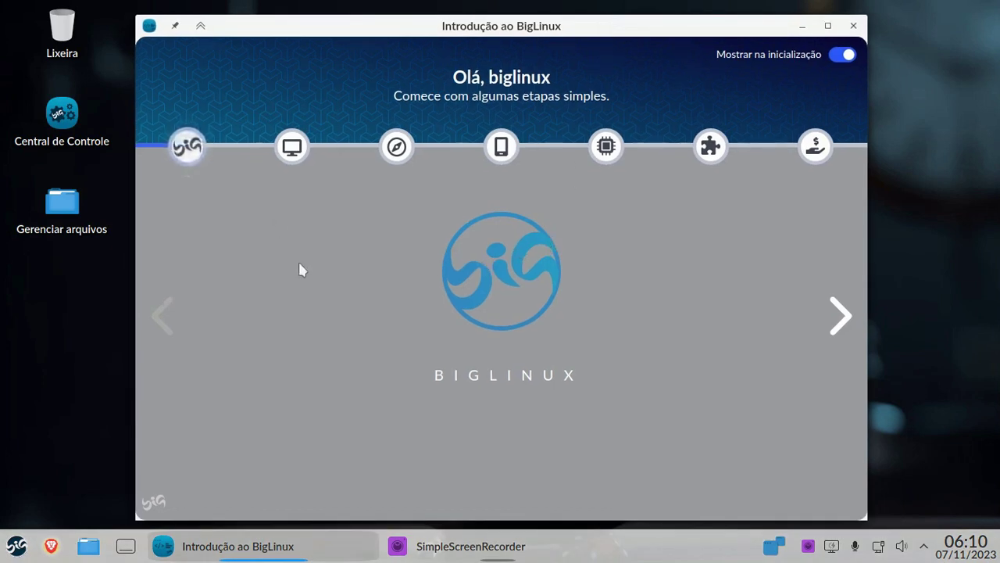
click(837, 319)
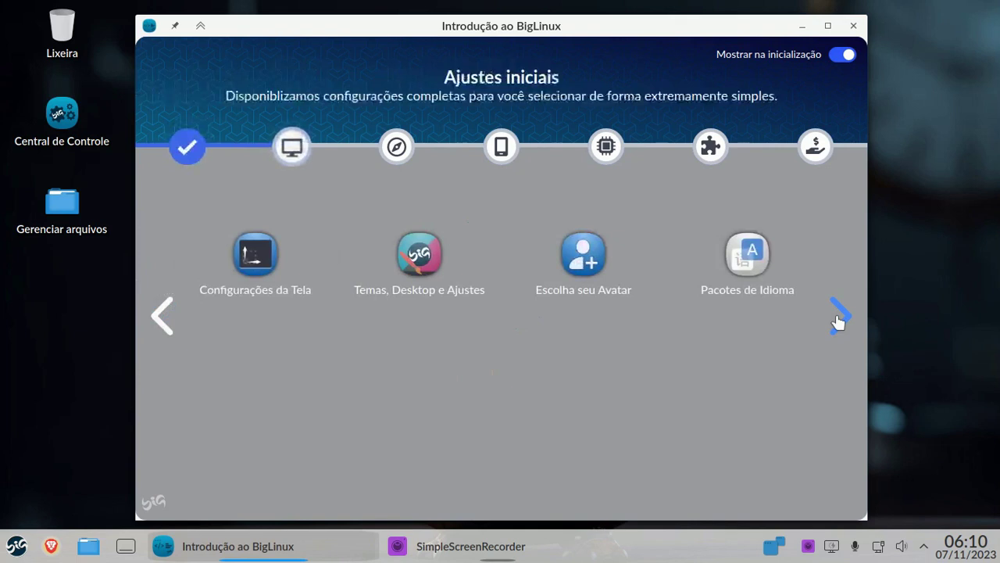
click(838, 317)
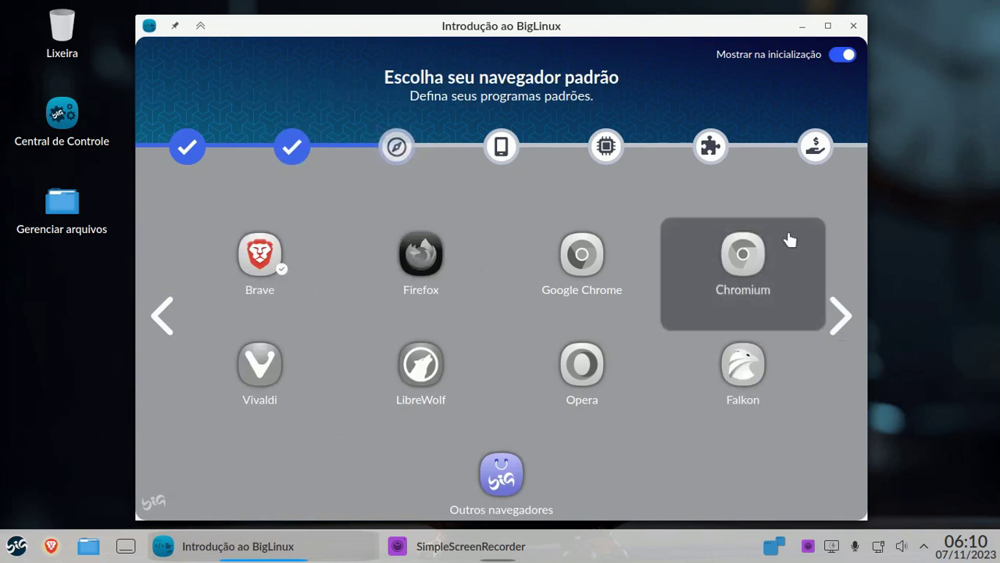
click(840, 316)
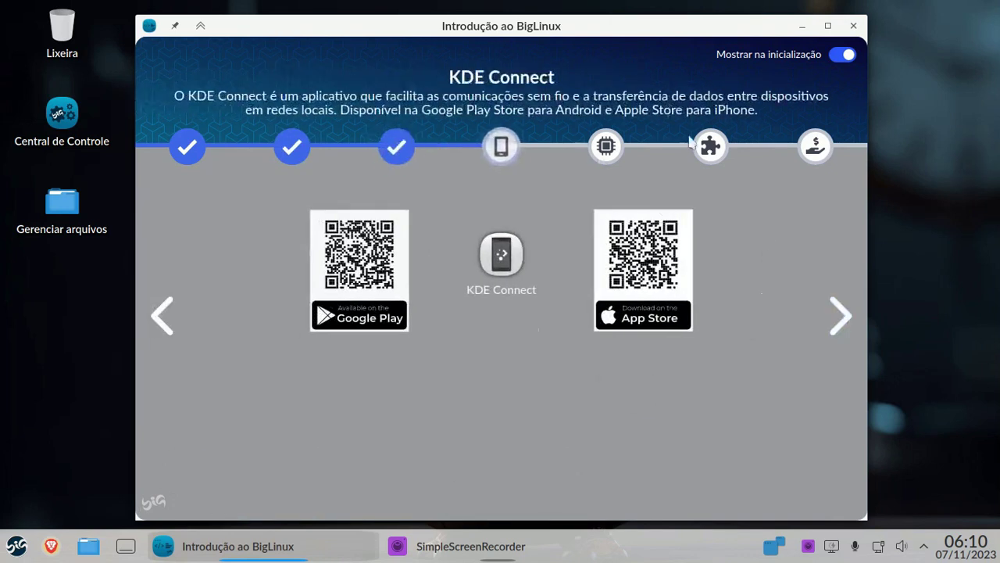
click(836, 321)
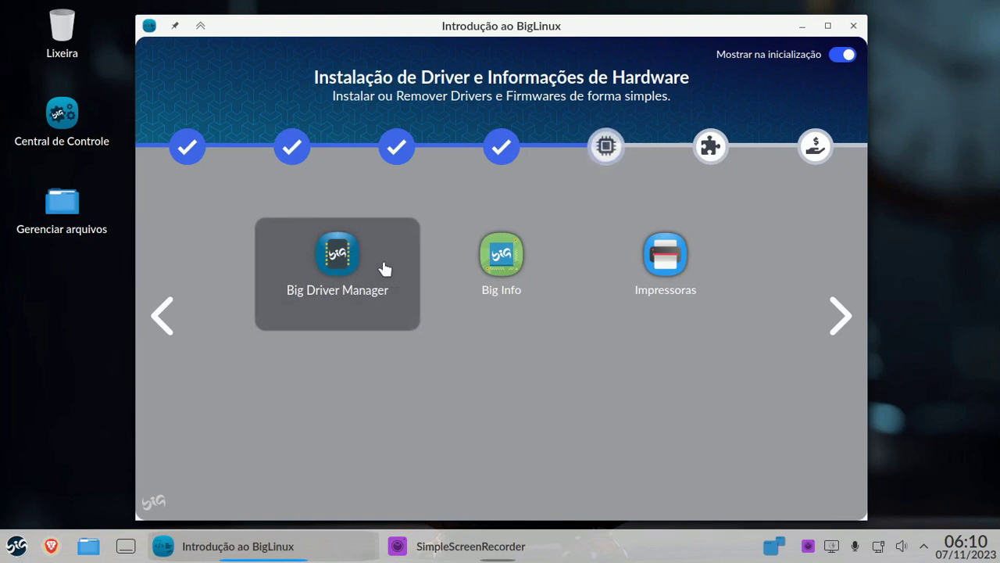
click(839, 323)
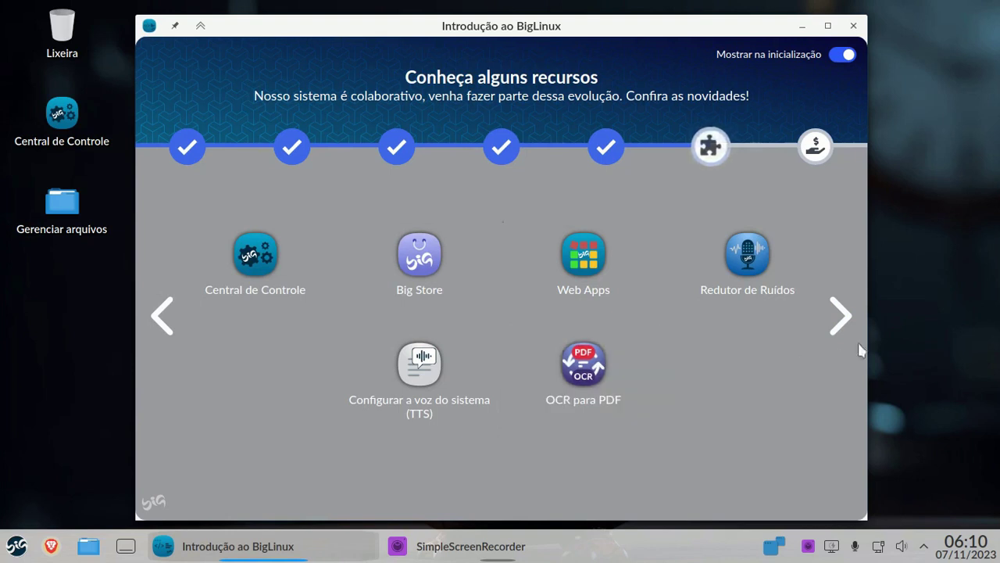
click(846, 321)
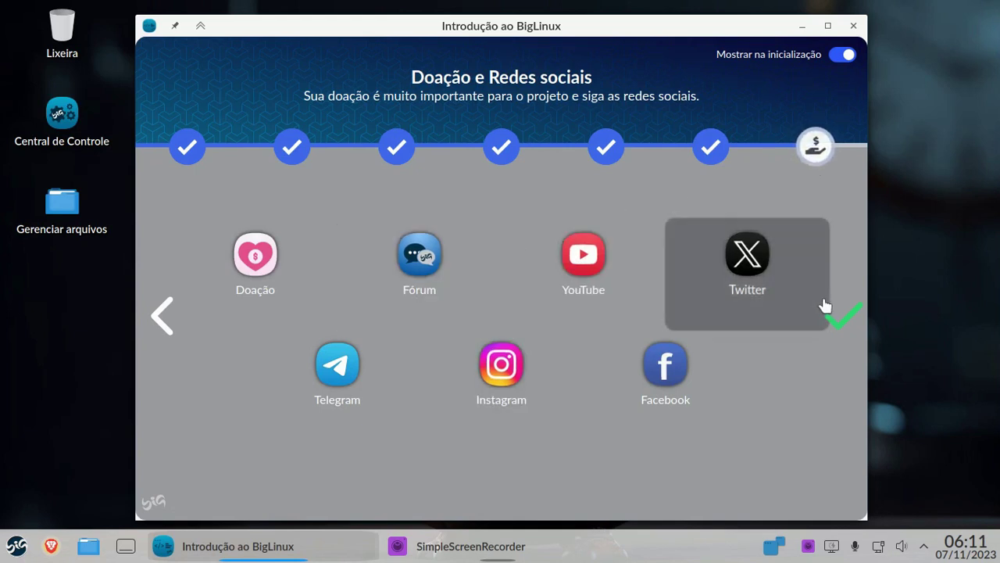
- Disable Mostrar na inicialização for the BigLinux introduction and close its window
click(840, 55)
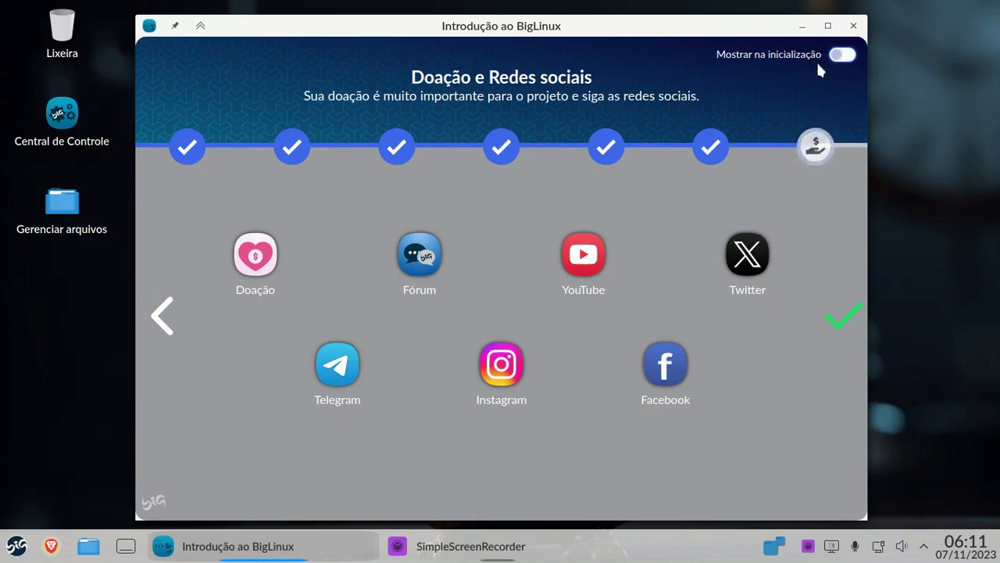
click(853, 26)
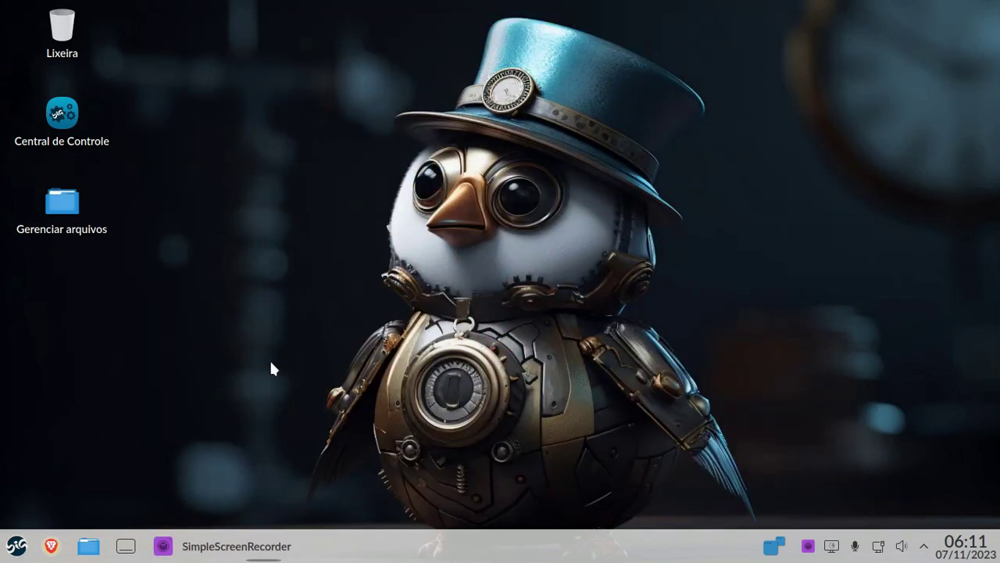
- Look over the application menu's categories, close it, and open the home folder in a maximized Dolphin window
click(16, 544)
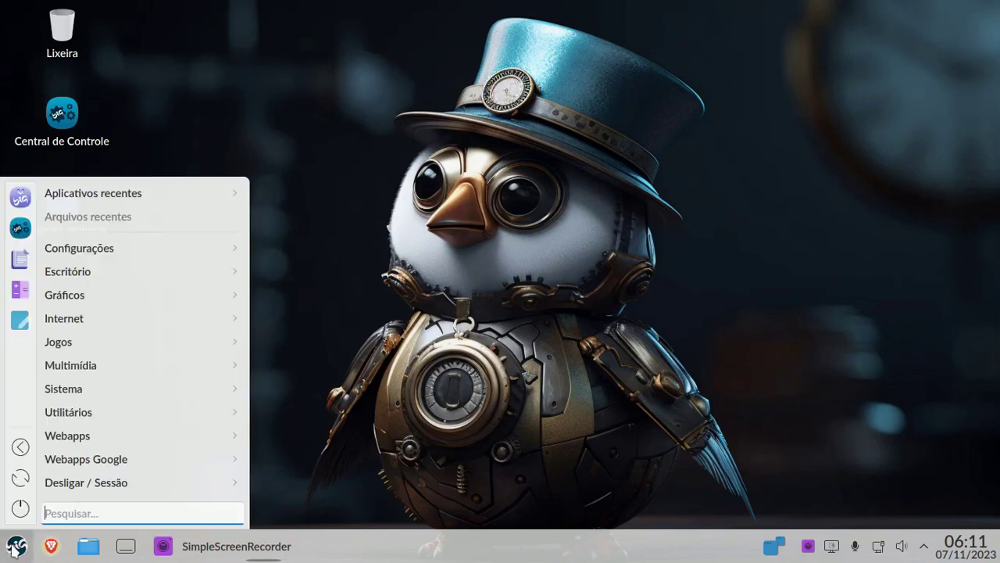
click(16, 546)
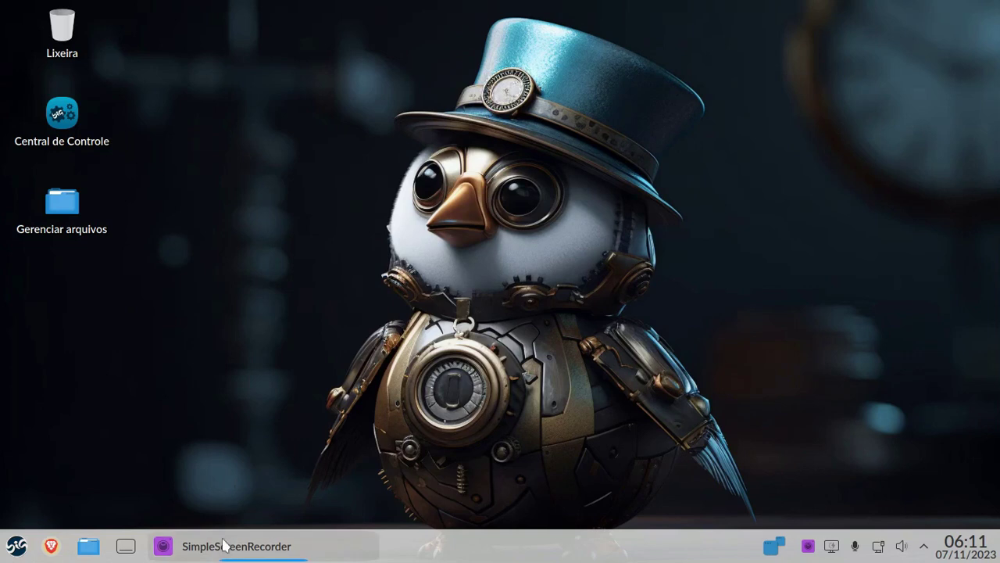
click(89, 546)
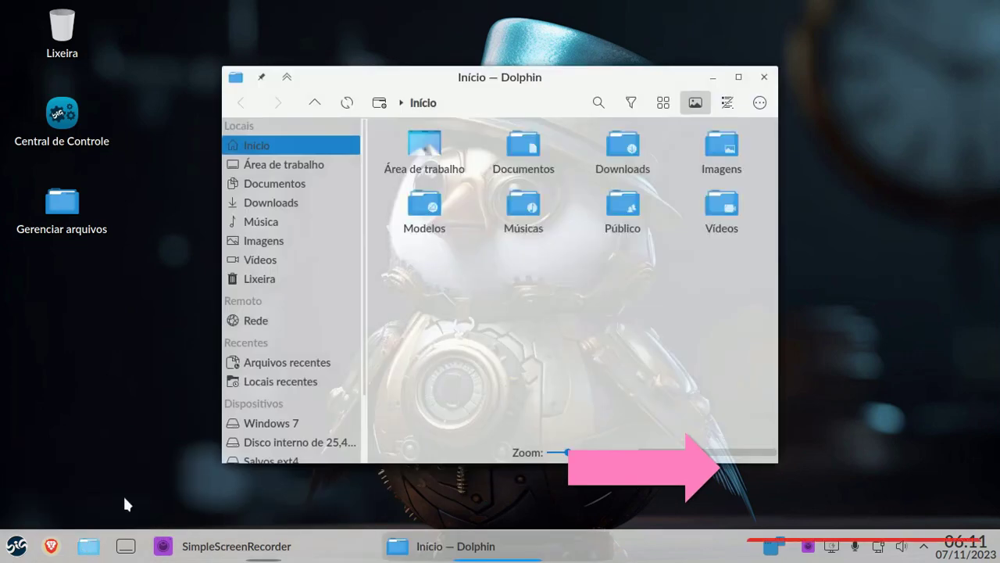
click(738, 76)
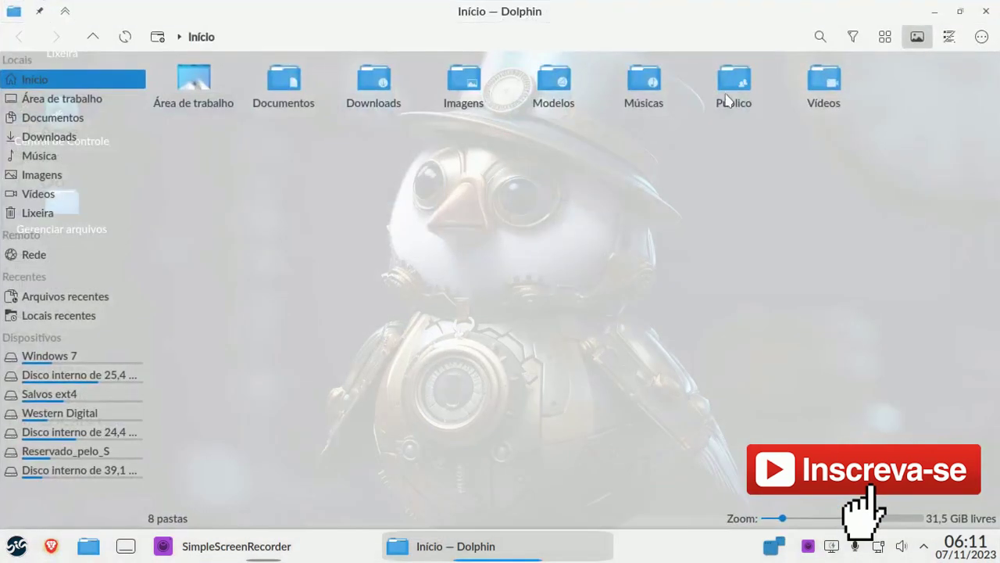